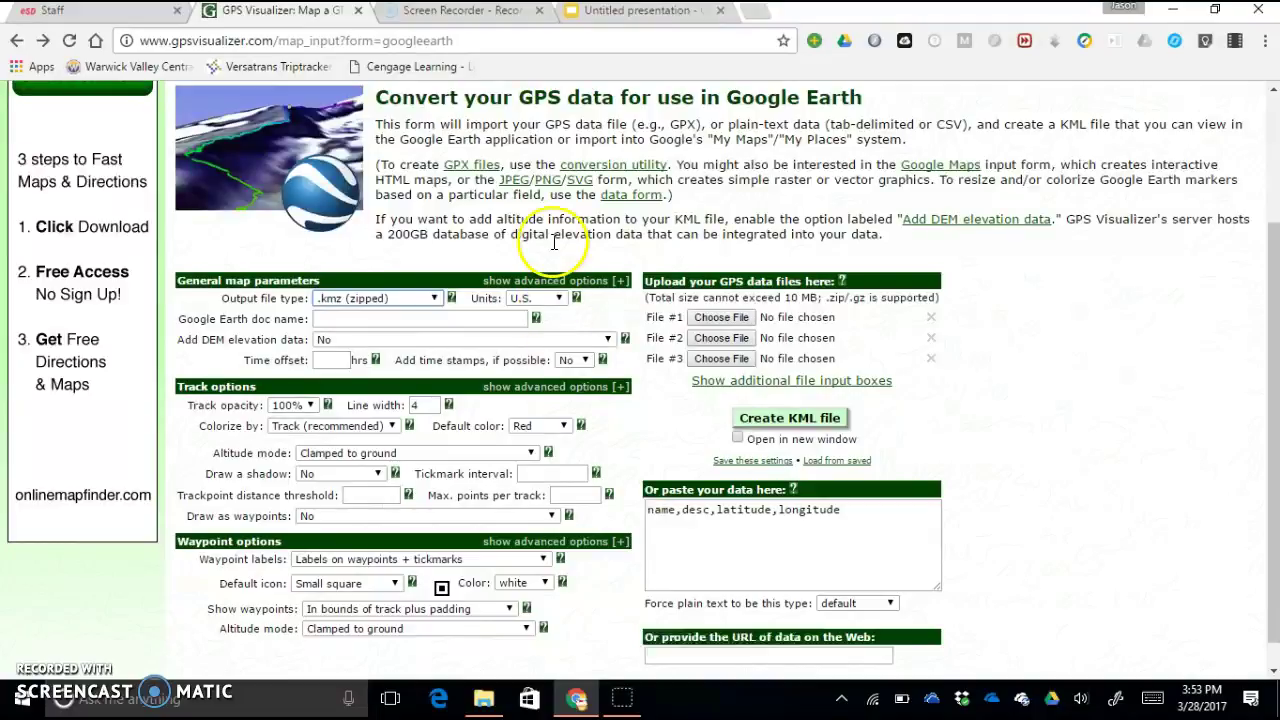
- Highlight the GPX-file note on the Google Earth input form, then clear the highlight
{"action": "left_click_drag", "start_coordinate": [386, 166], "coordinate": [505, 166]}
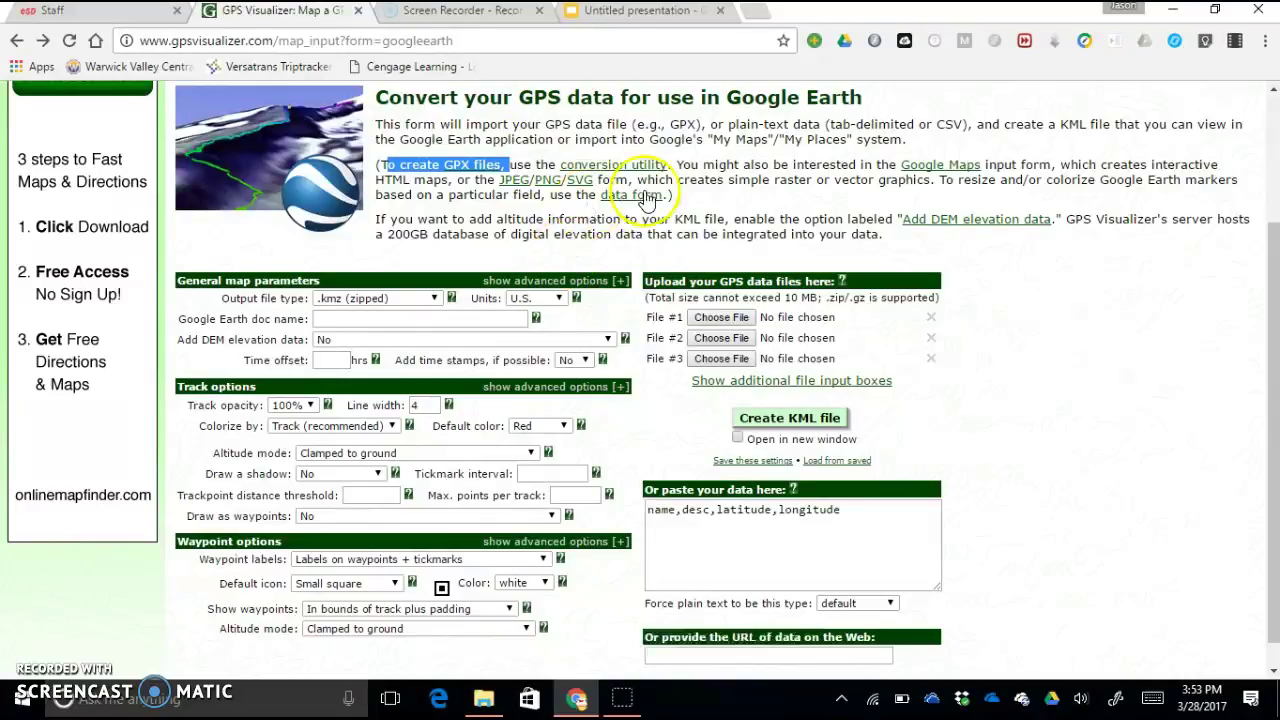
{"action": "left_click", "coordinate": [757, 145]}
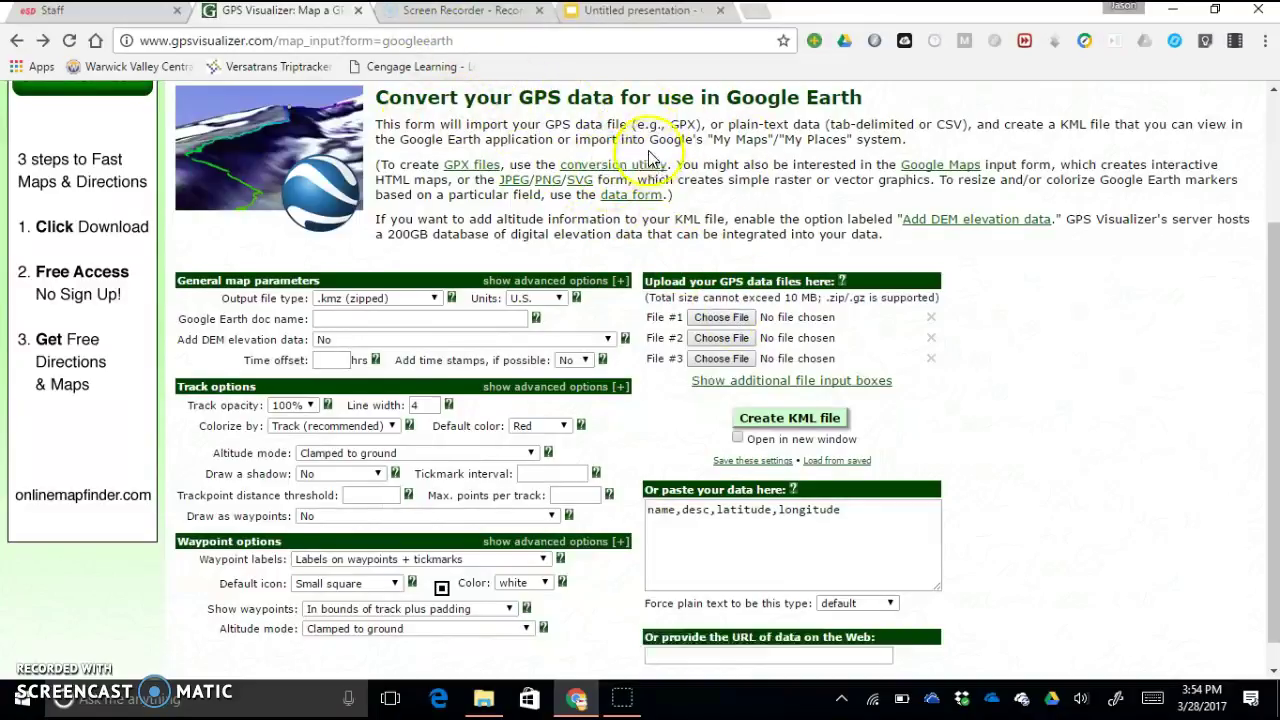
- For File #1, pick Track_STREAM.gpx from the Garmin unit's GPX folder in the Open dialog
{"action": "left_click", "coordinate": [724, 322]}
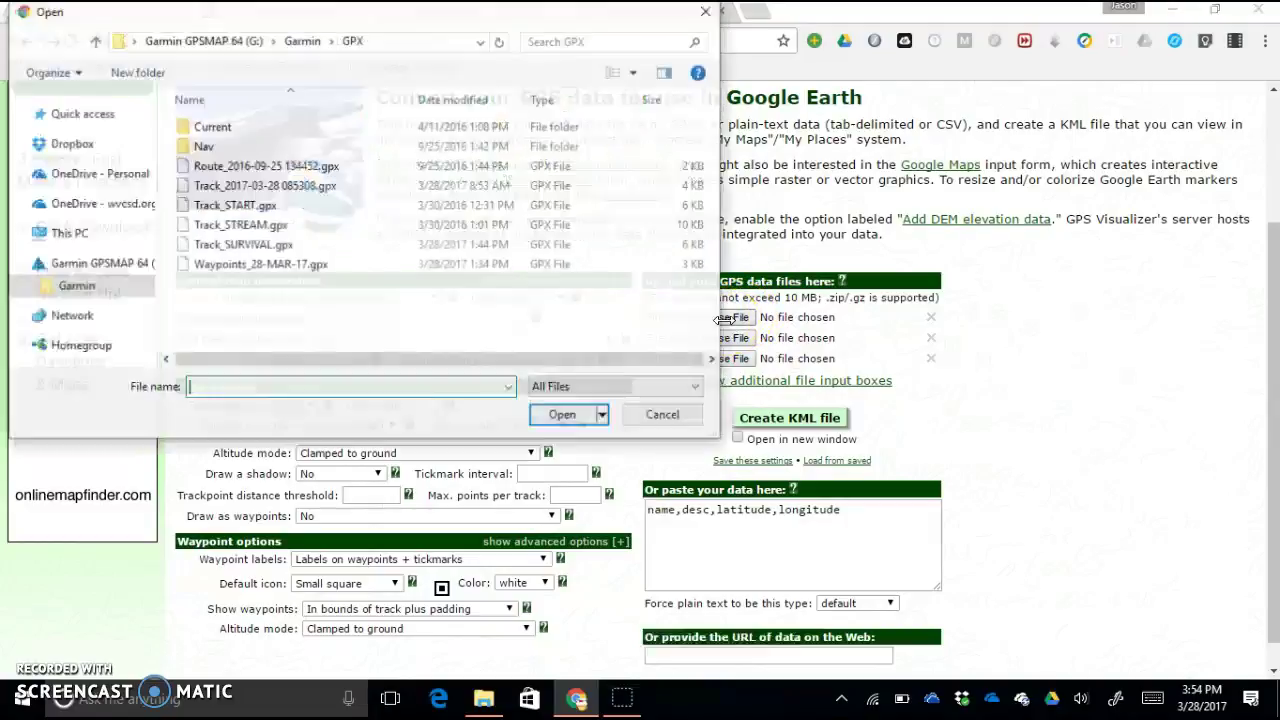
{"action": "left_click_drag", "start_coordinate": [148, 308], "coordinate": [143, 329]}
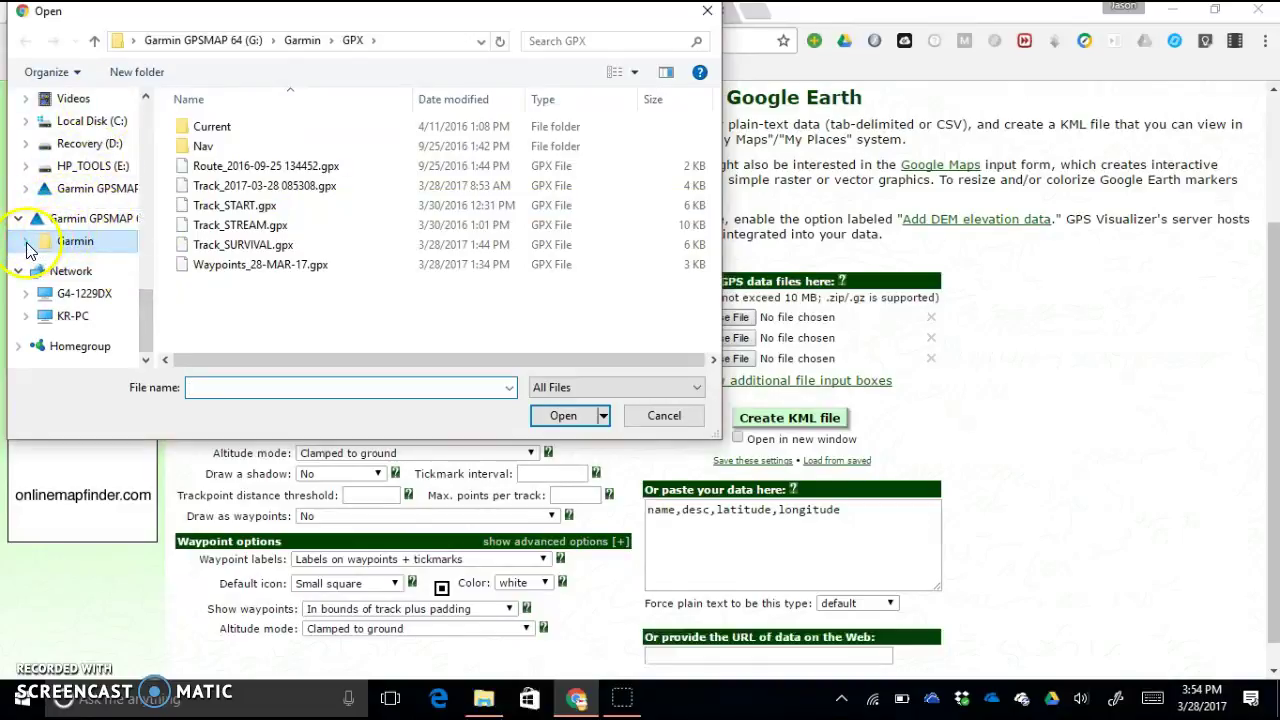
{"action": "left_click", "coordinate": [72, 248]}
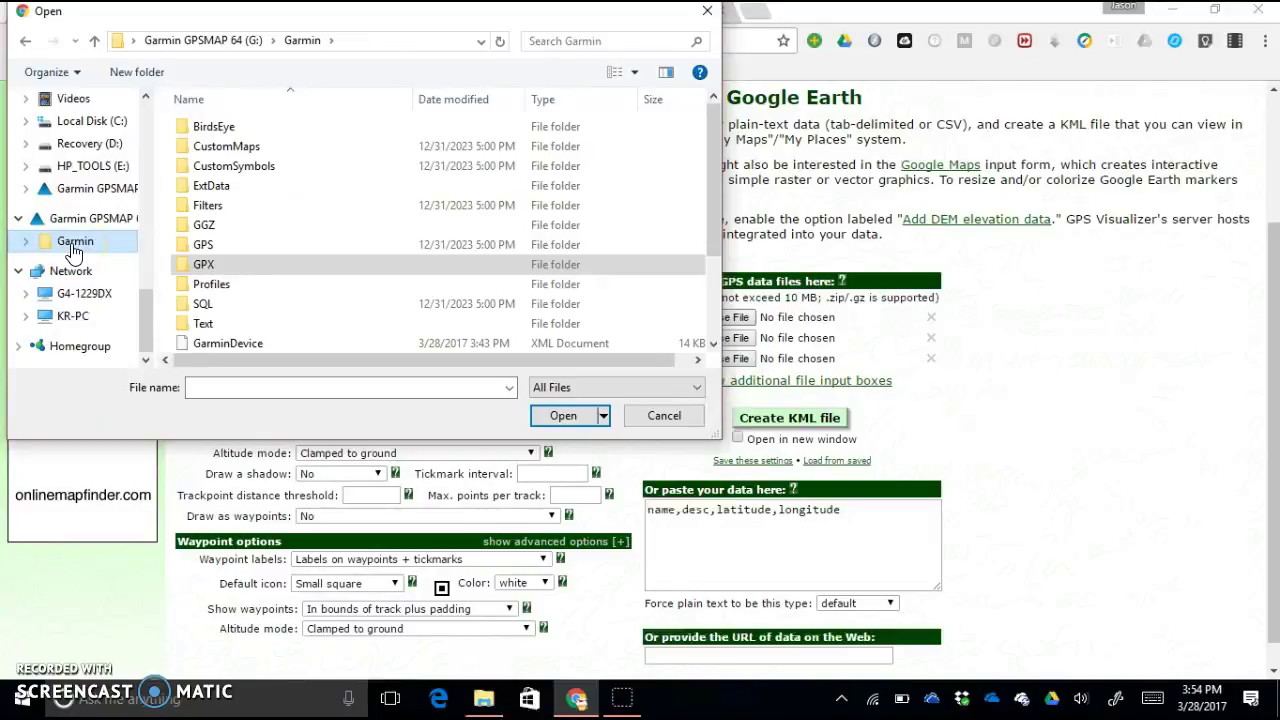
{"action": "double_click", "coordinate": [234, 266]}
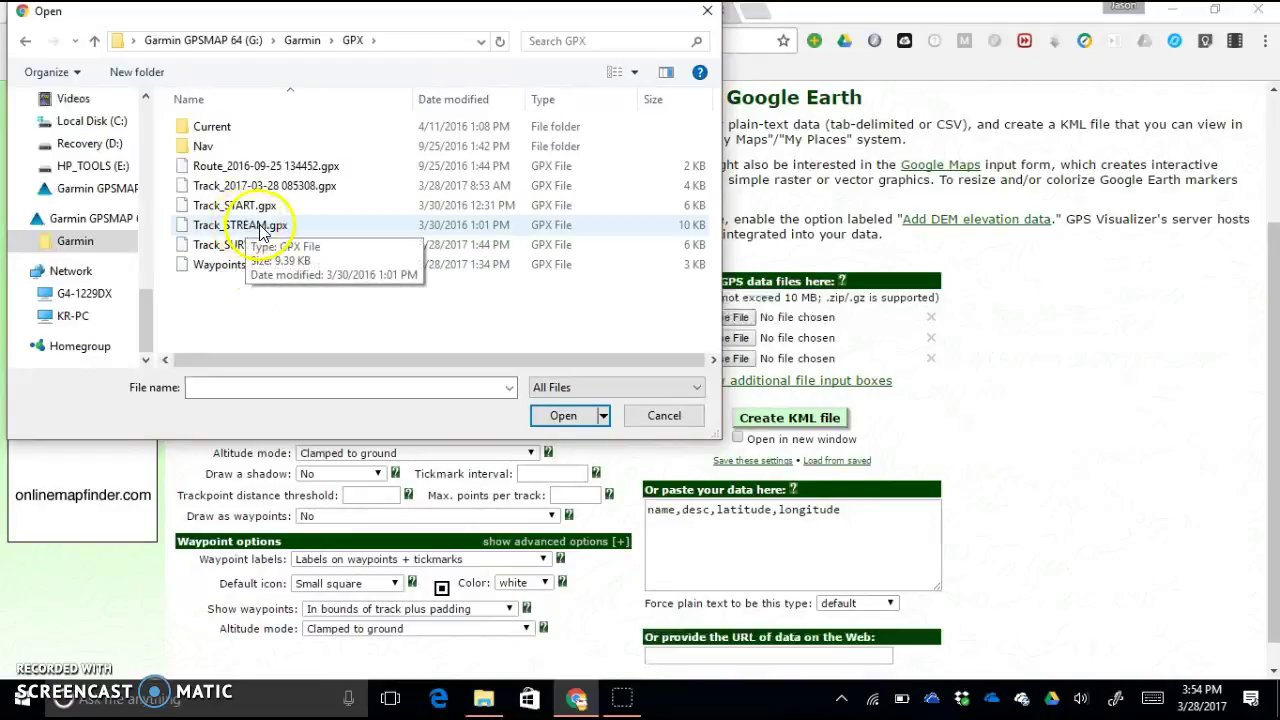
{"action": "double_click", "coordinate": [350, 237]}
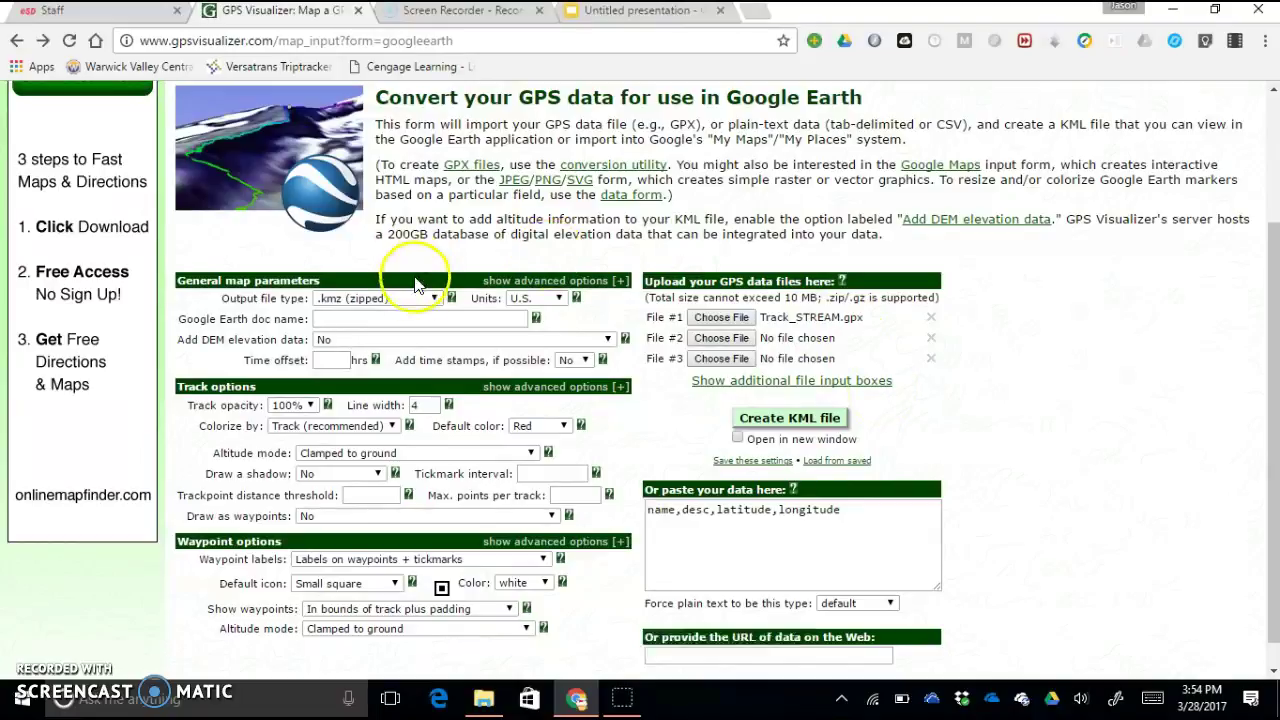
{"action": "left_click", "coordinate": [436, 300]}
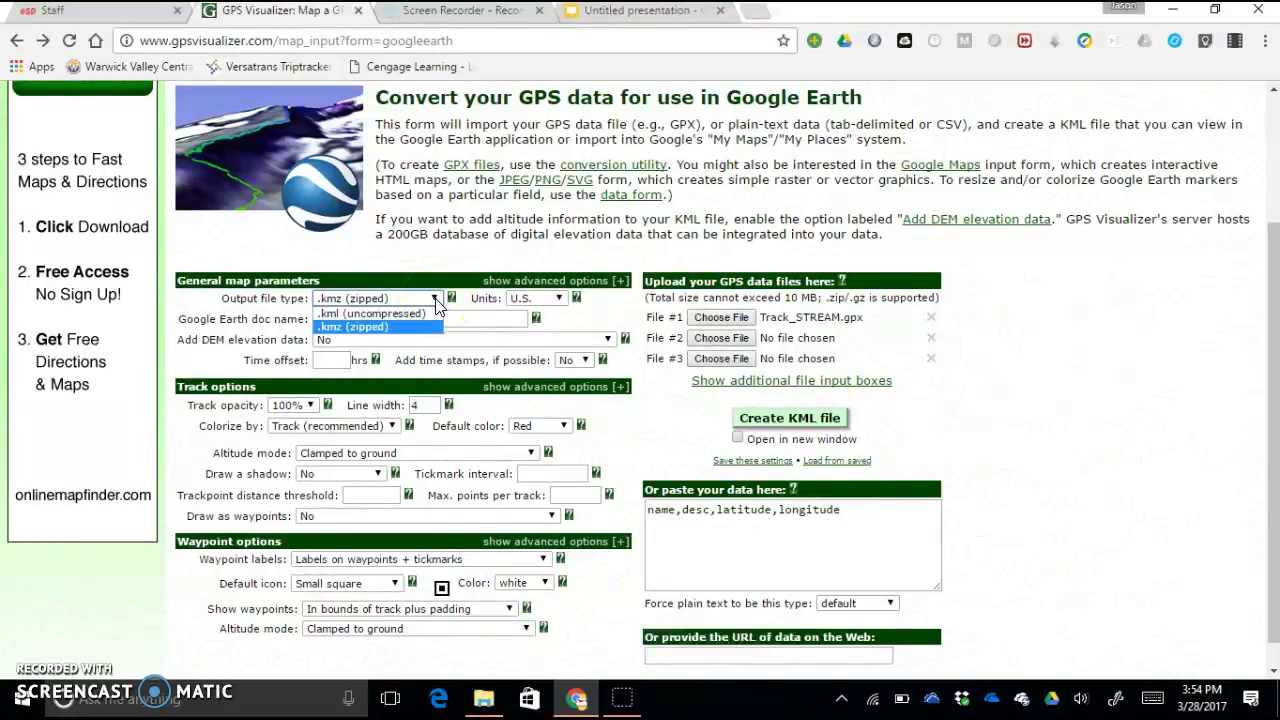
{"action": "left_click", "coordinate": [405, 318]}
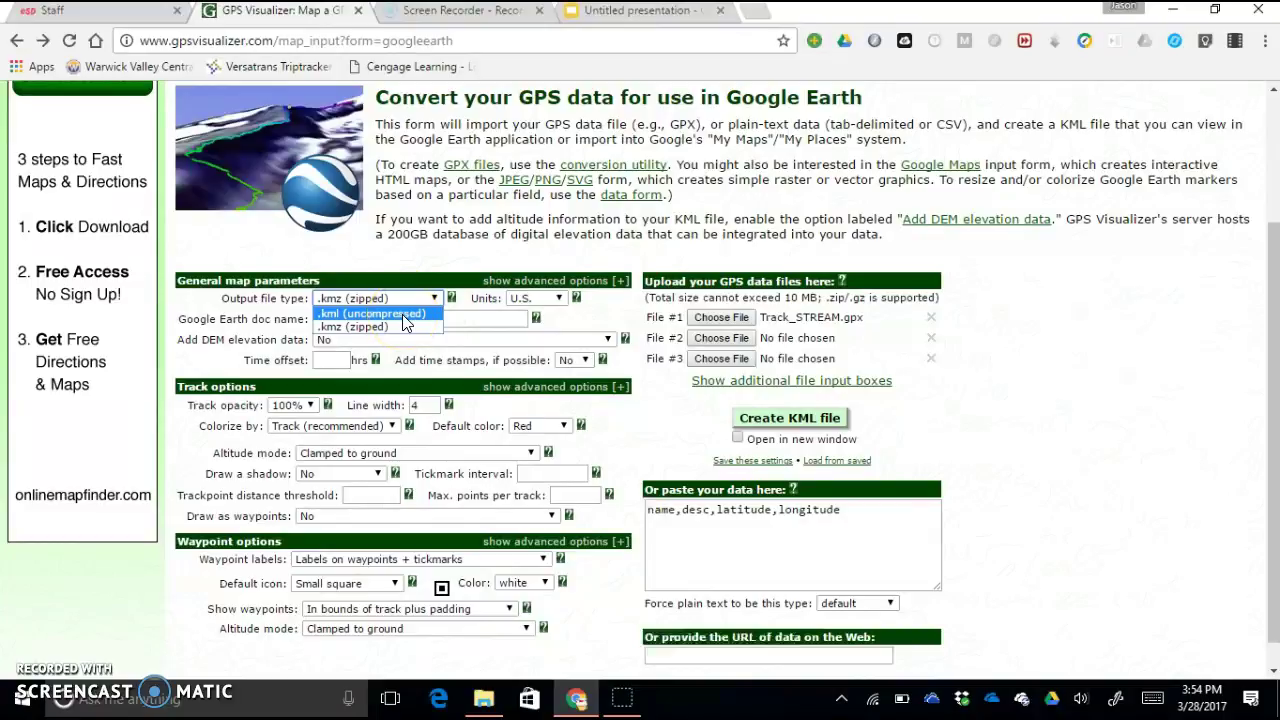
{"action": "left_click", "coordinate": [405, 314]}
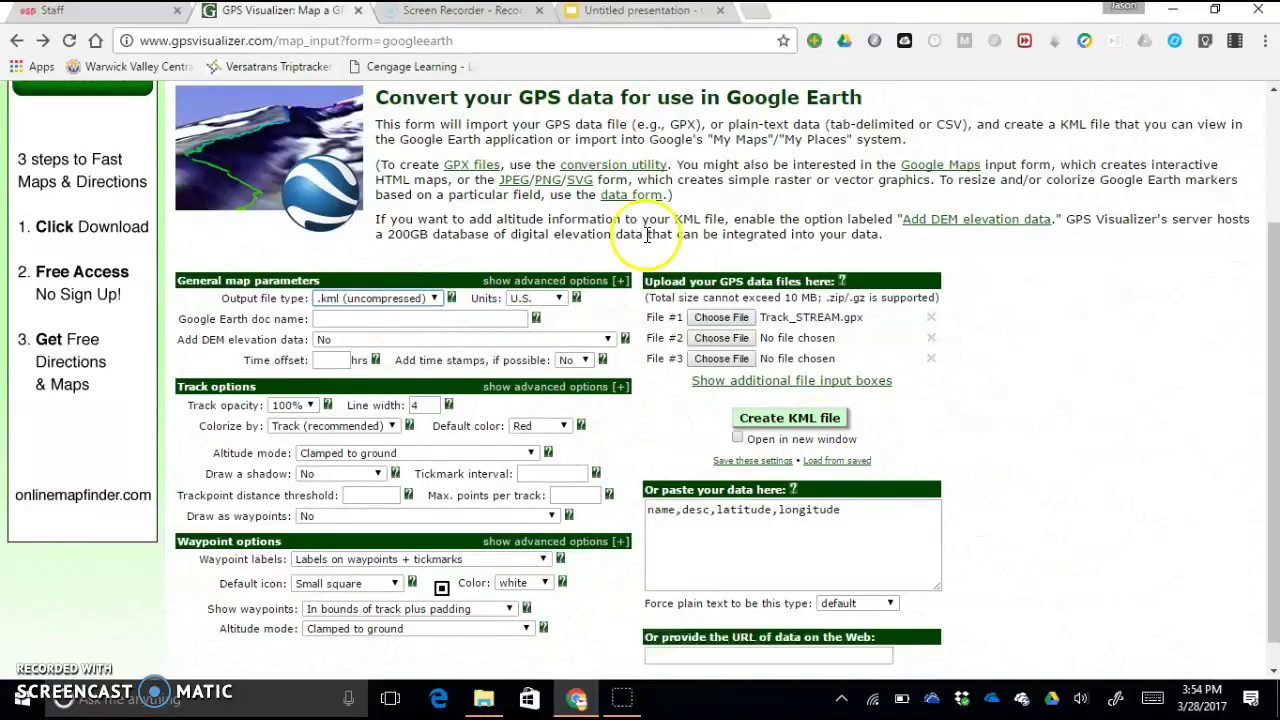
{"action": "left_click", "coordinate": [787, 428]}
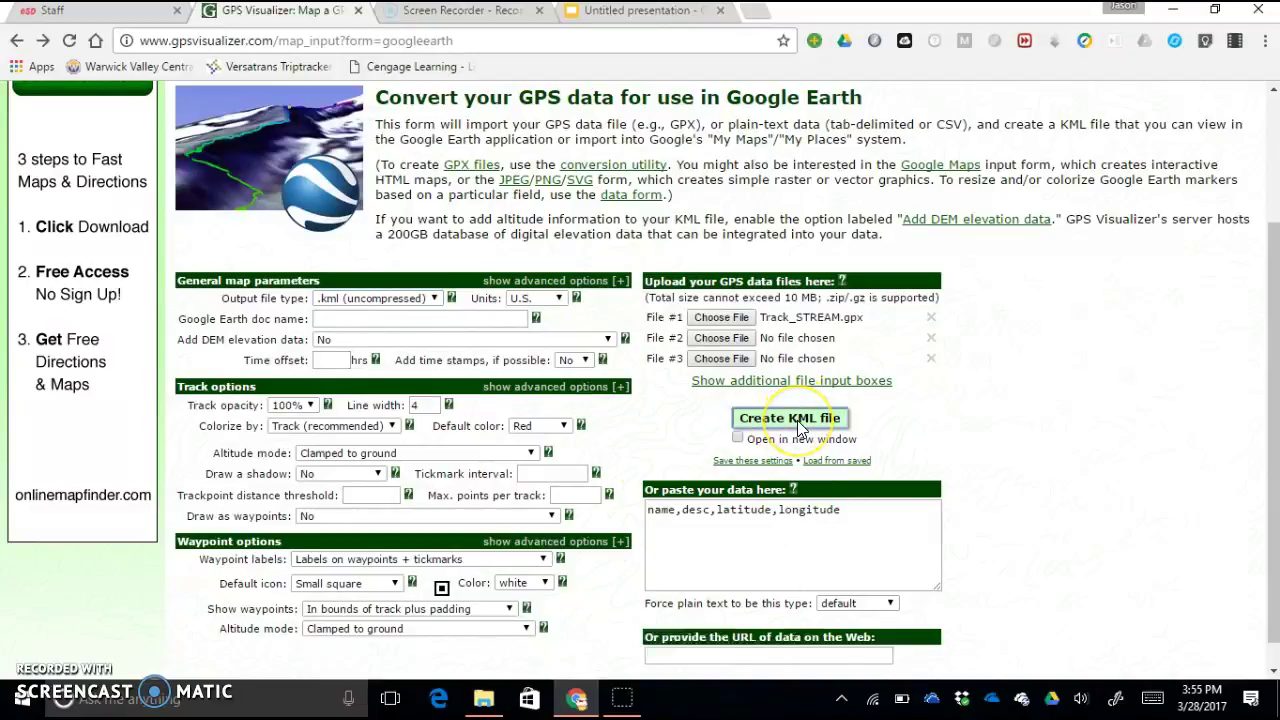
{"action": "left_click", "coordinate": [537, 326]}
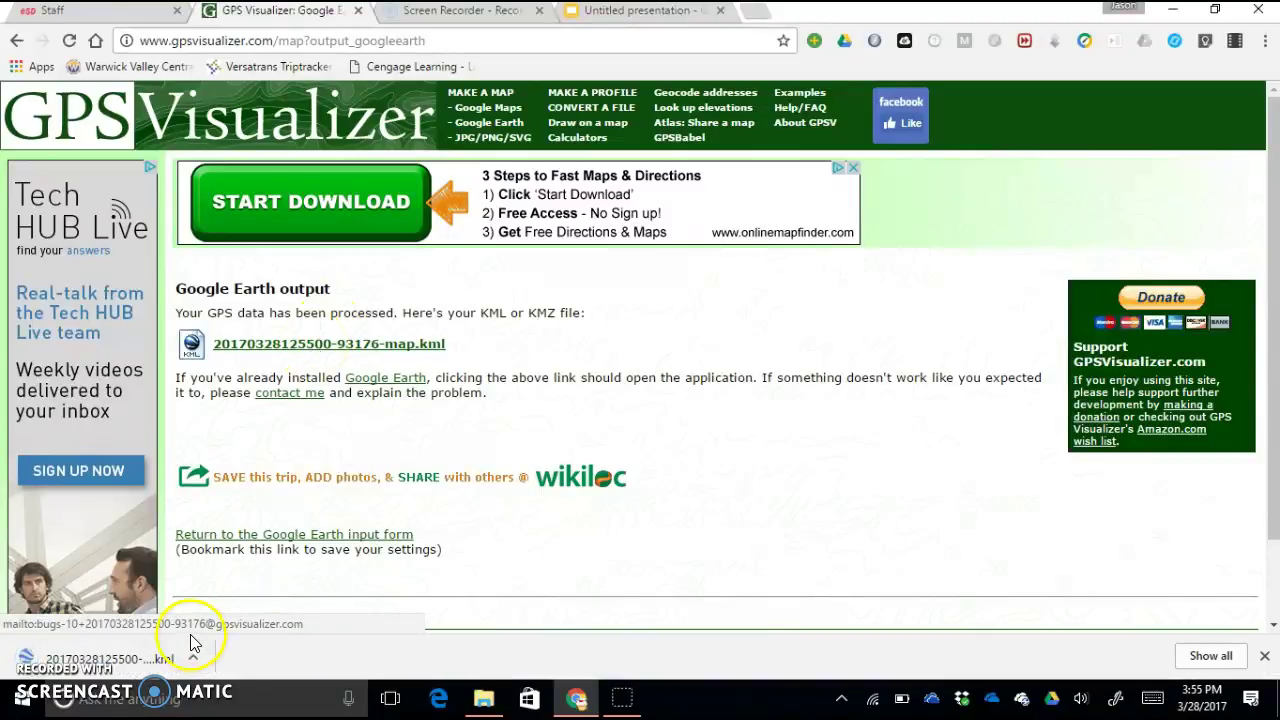
{"action": "left_click", "coordinate": [163, 678]}
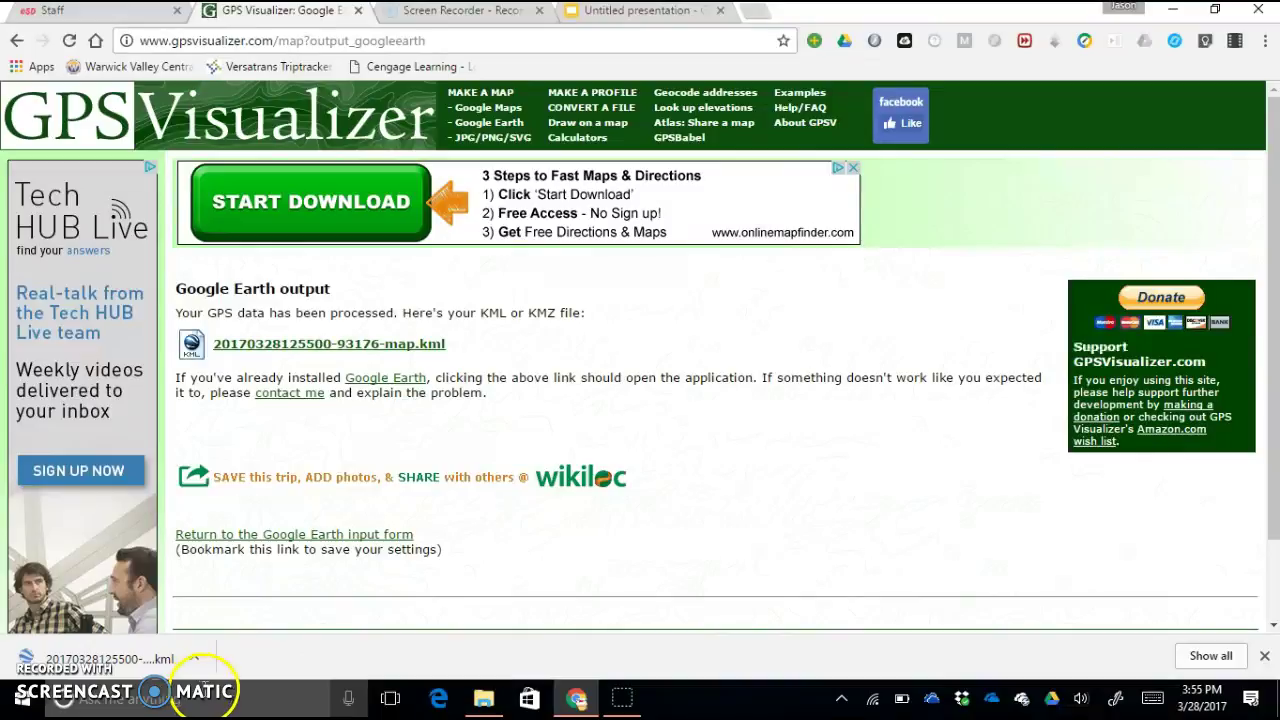
{"action": "left_click", "coordinate": [142, 664]}
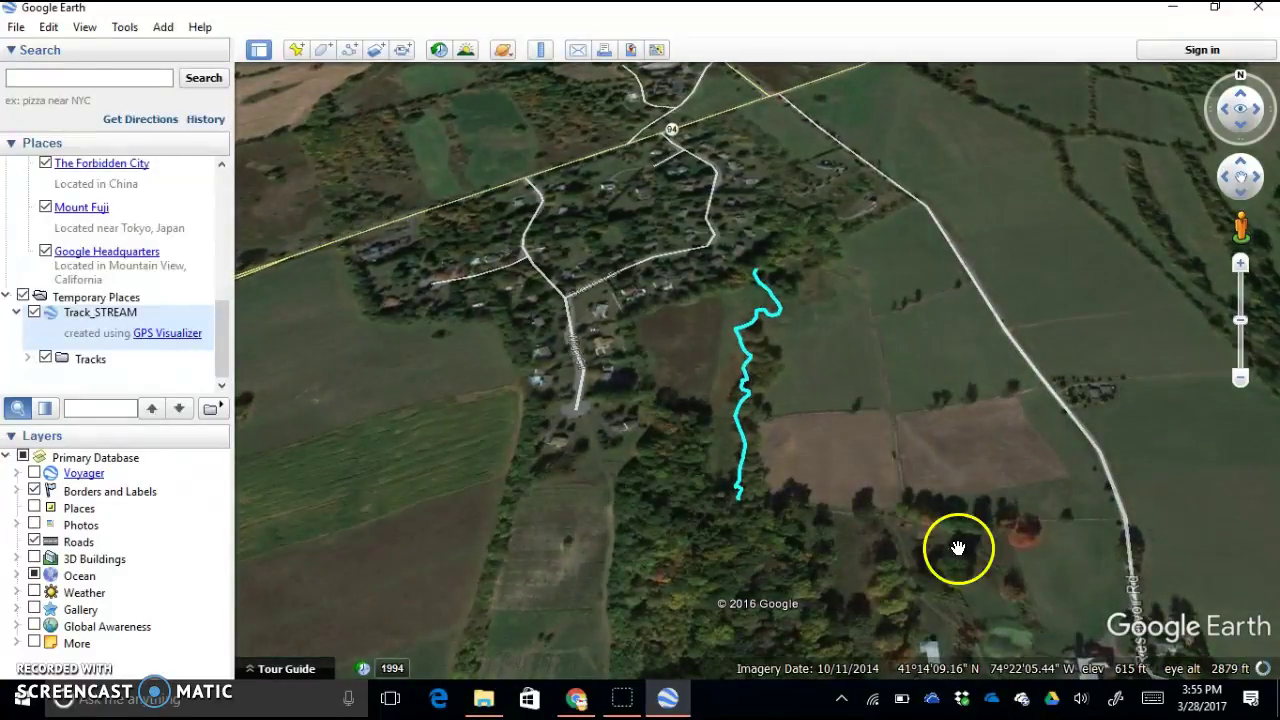
- Zoom and pan until the cyan Track_STREAM line is centred and fully visible
{"action": "left_click", "coordinate": [1241, 264]}
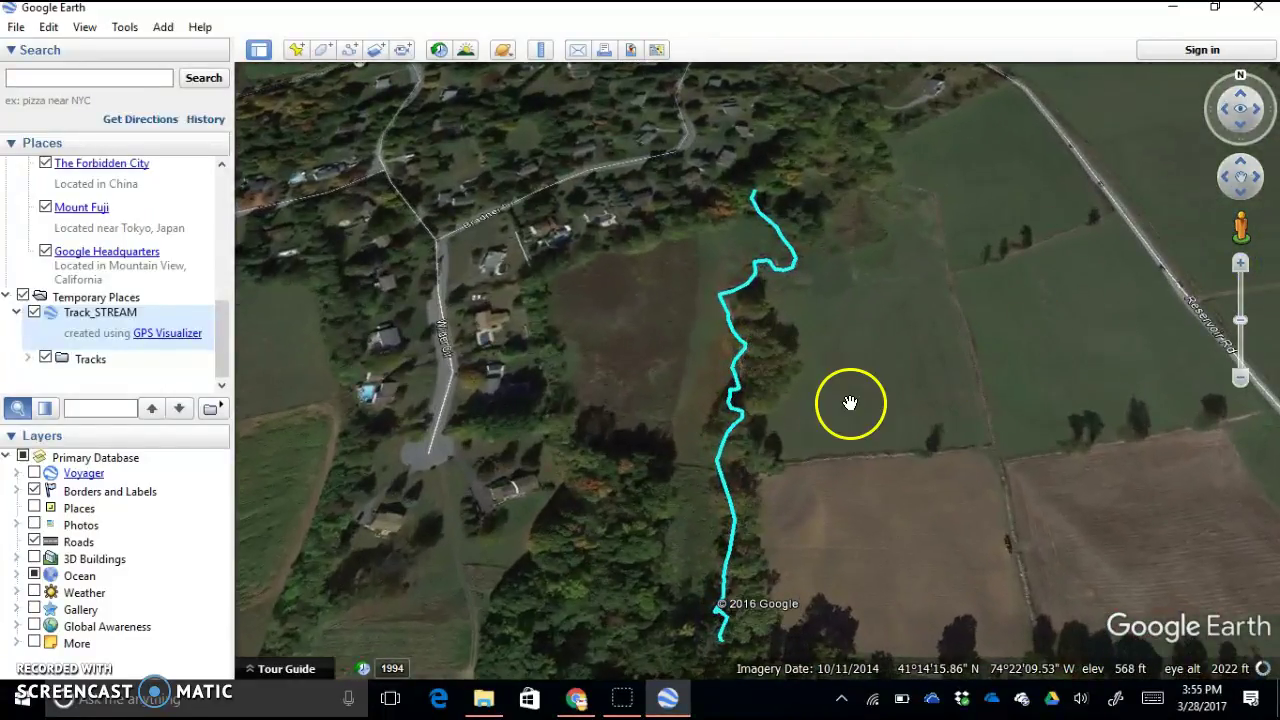
{"action": "left_click_drag", "start_coordinate": [851, 409], "coordinate": [849, 366]}
{"action": "left_click", "coordinate": [1207, 177]}
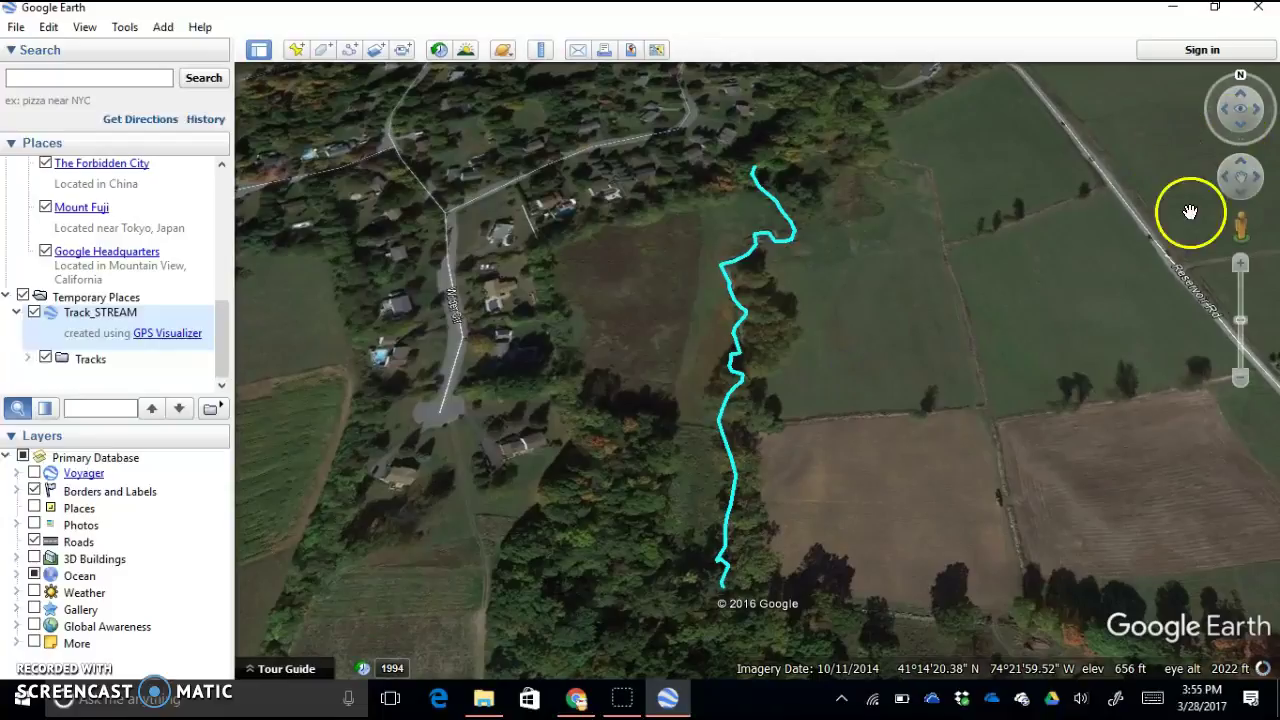
{"action": "left_click", "coordinate": [1243, 137]}
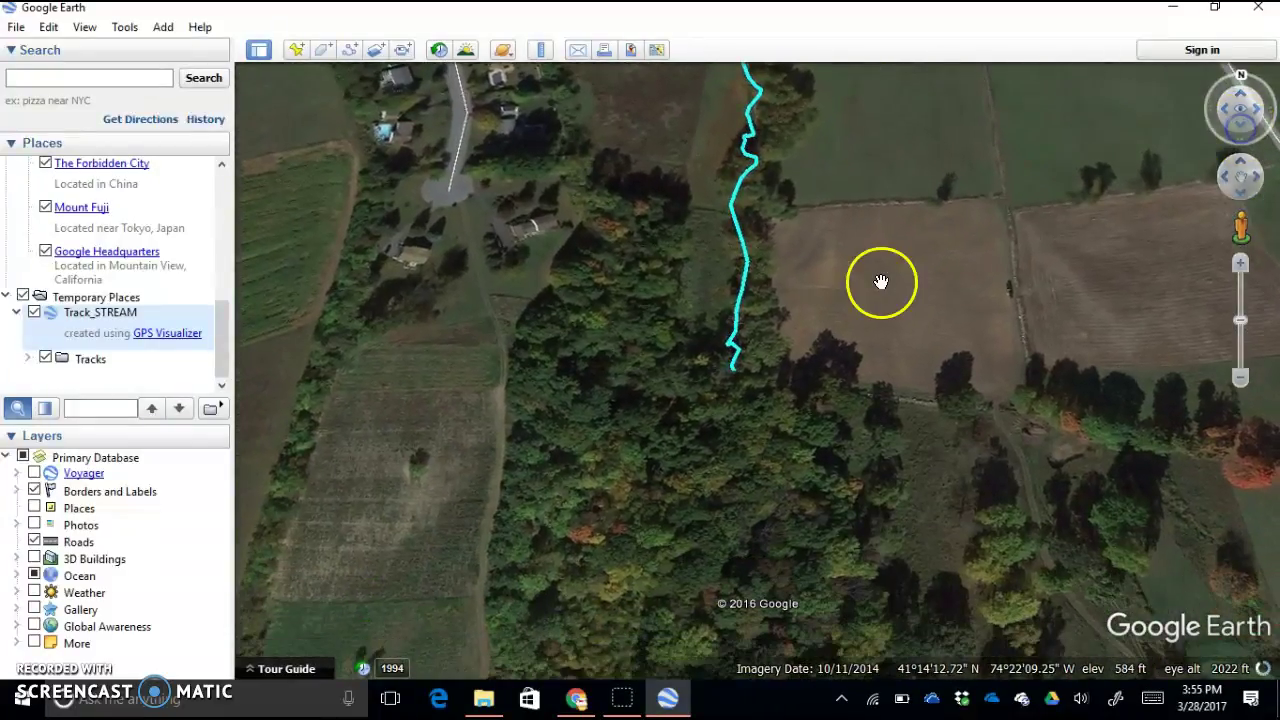
{"action": "left_click_drag", "start_coordinate": [880, 282], "coordinate": [831, 420]}
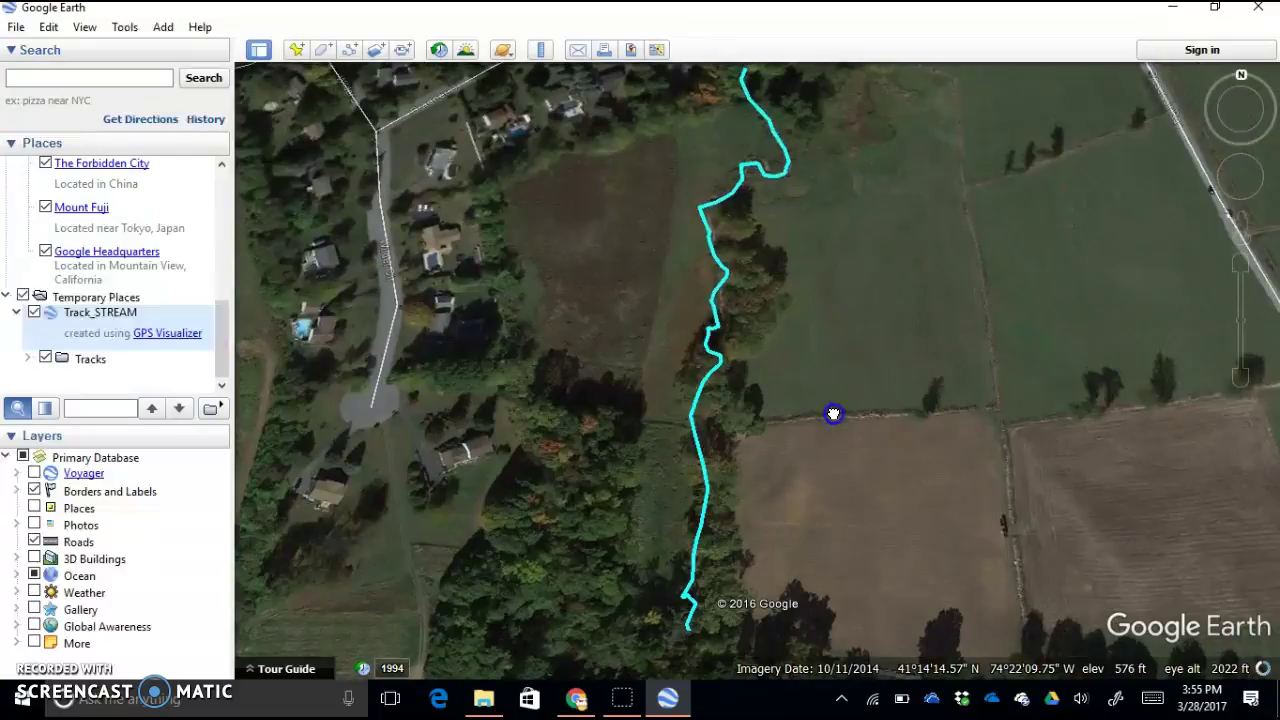
{"action": "left_click", "coordinate": [1237, 386]}
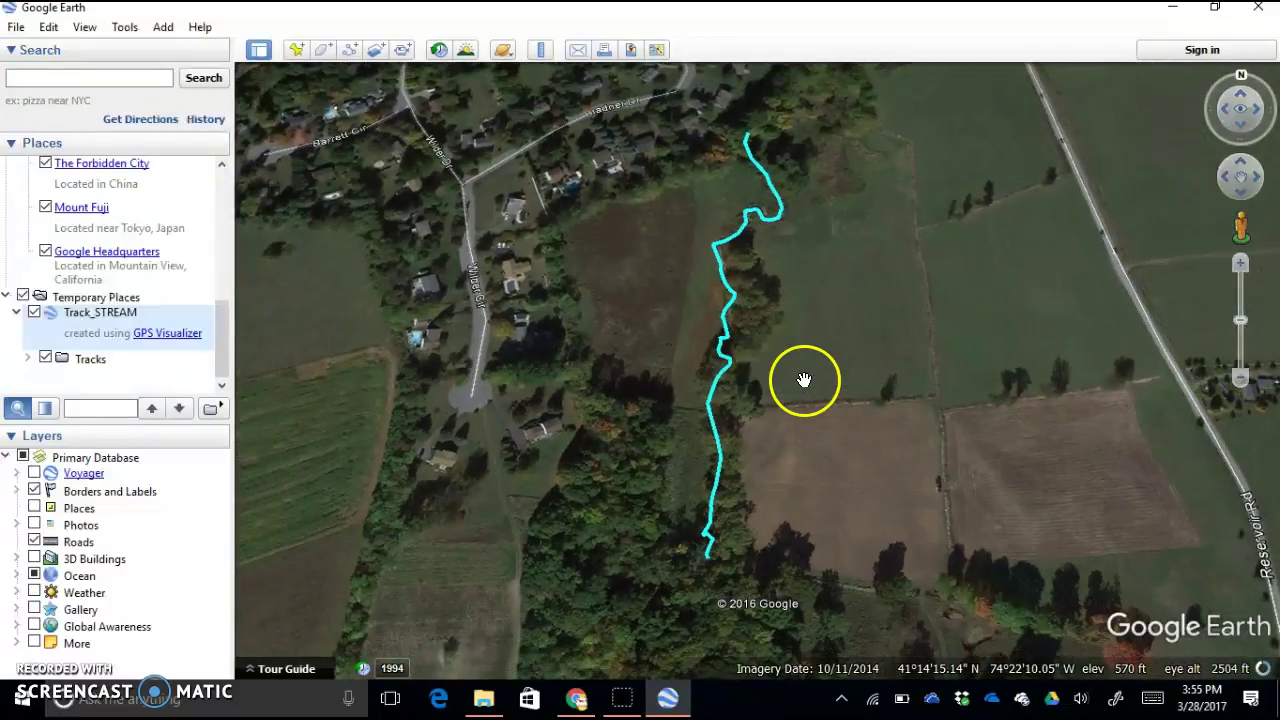
{"action": "left_click_drag", "start_coordinate": [804, 380], "coordinate": [835, 393]}
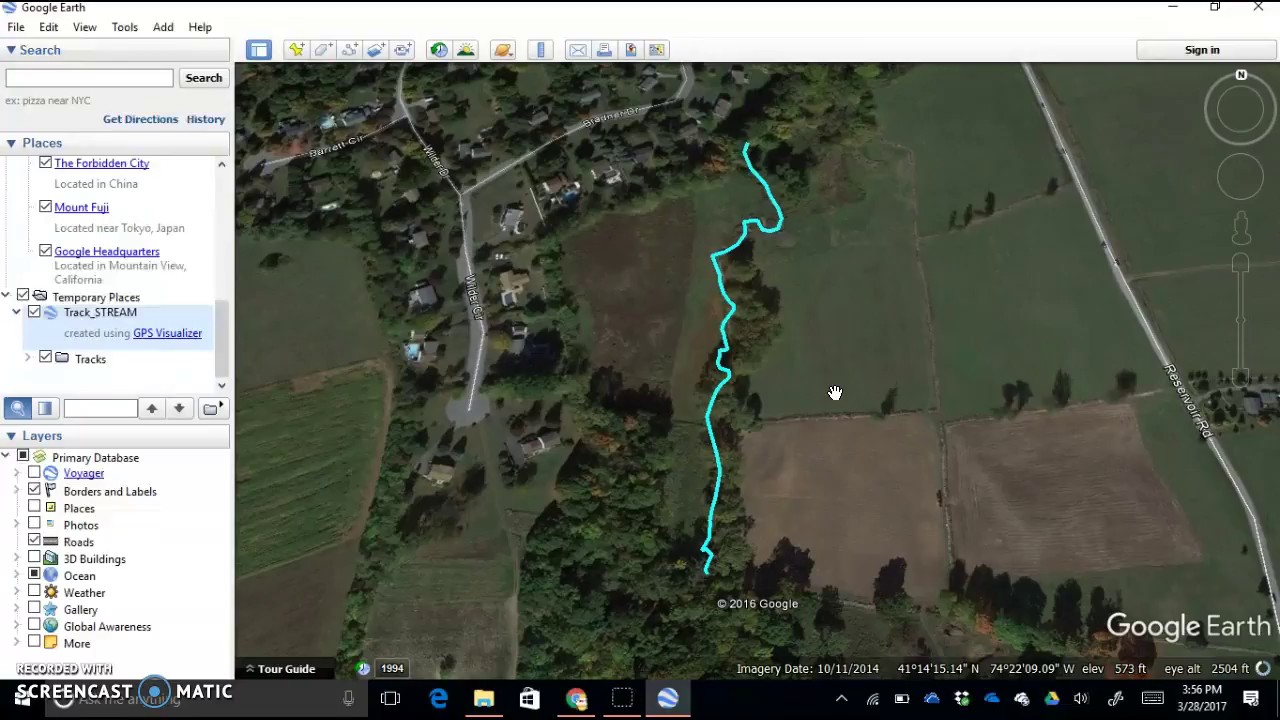
{"action": "left_click", "coordinate": [803, 286]}
{"action": "left_click", "coordinate": [766, 249]}
{"action": "left_click", "coordinate": [685, 234]}
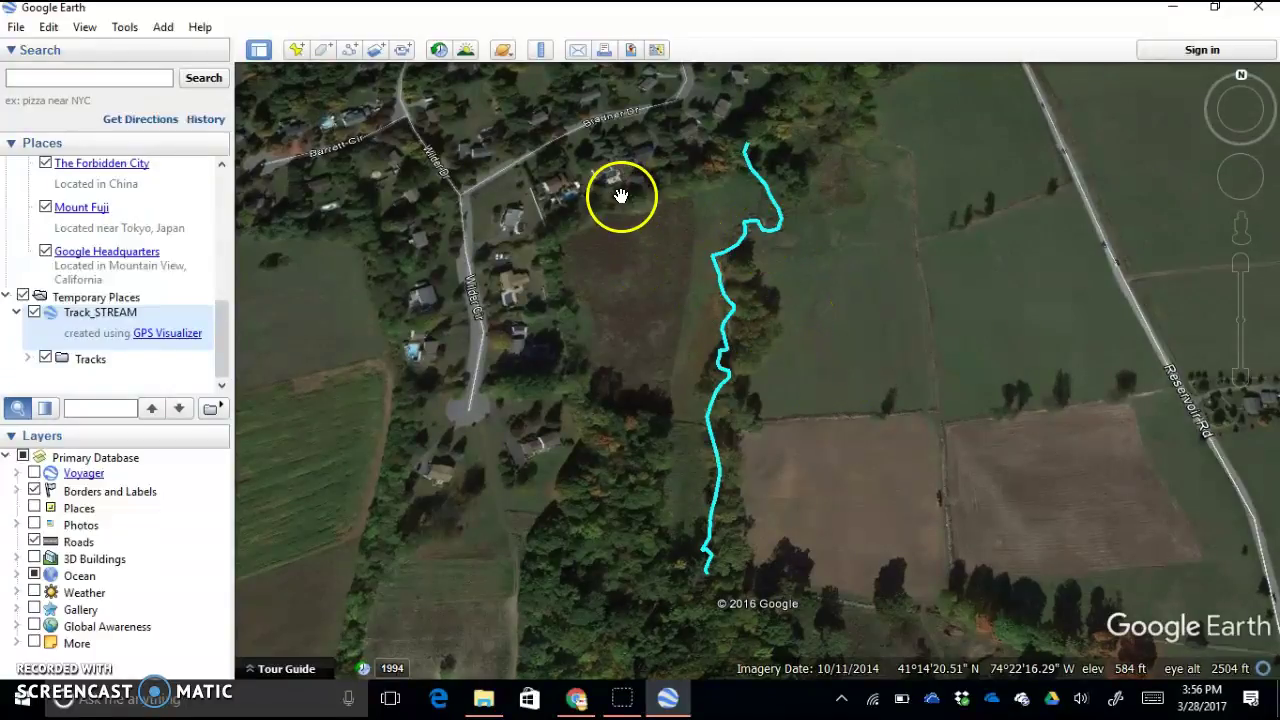
- Turn on historical imagery and toggle the Track_STREAM layer off and on to check it
{"action": "left_click", "coordinate": [439, 51]}
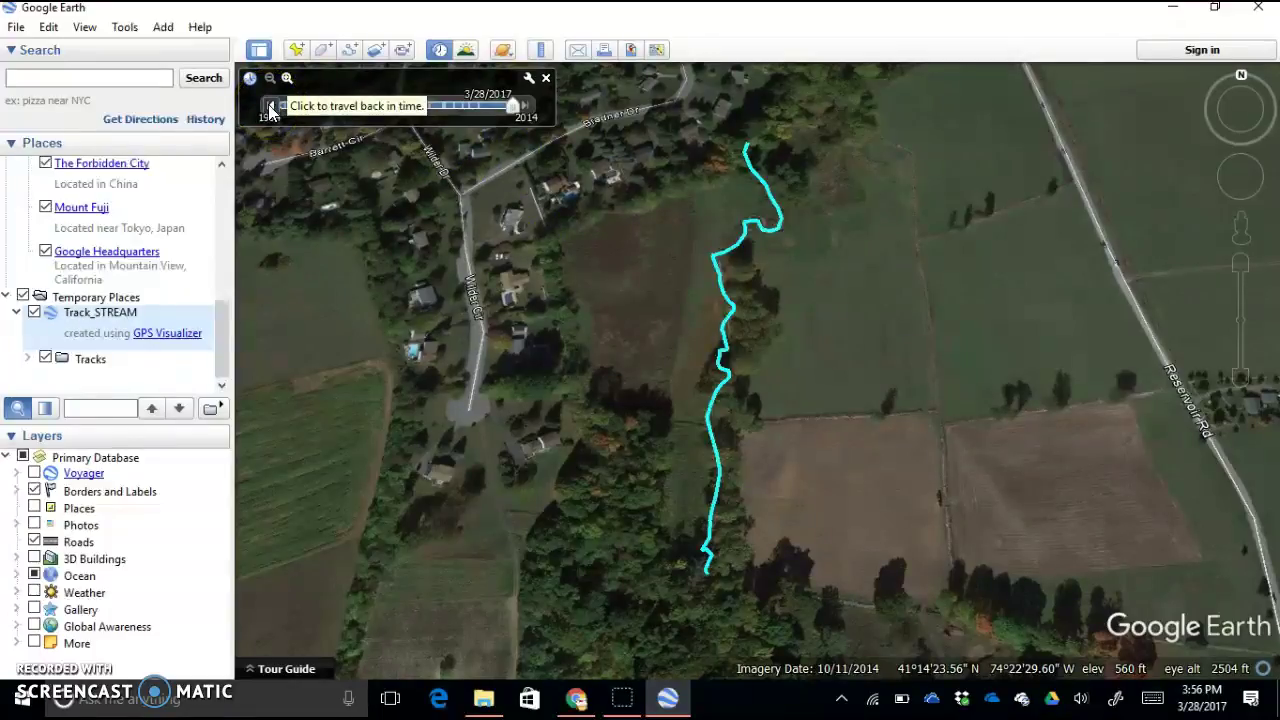
{"action": "left_click", "coordinate": [34, 314]}
{"action": "left_click", "coordinate": [34, 314]}
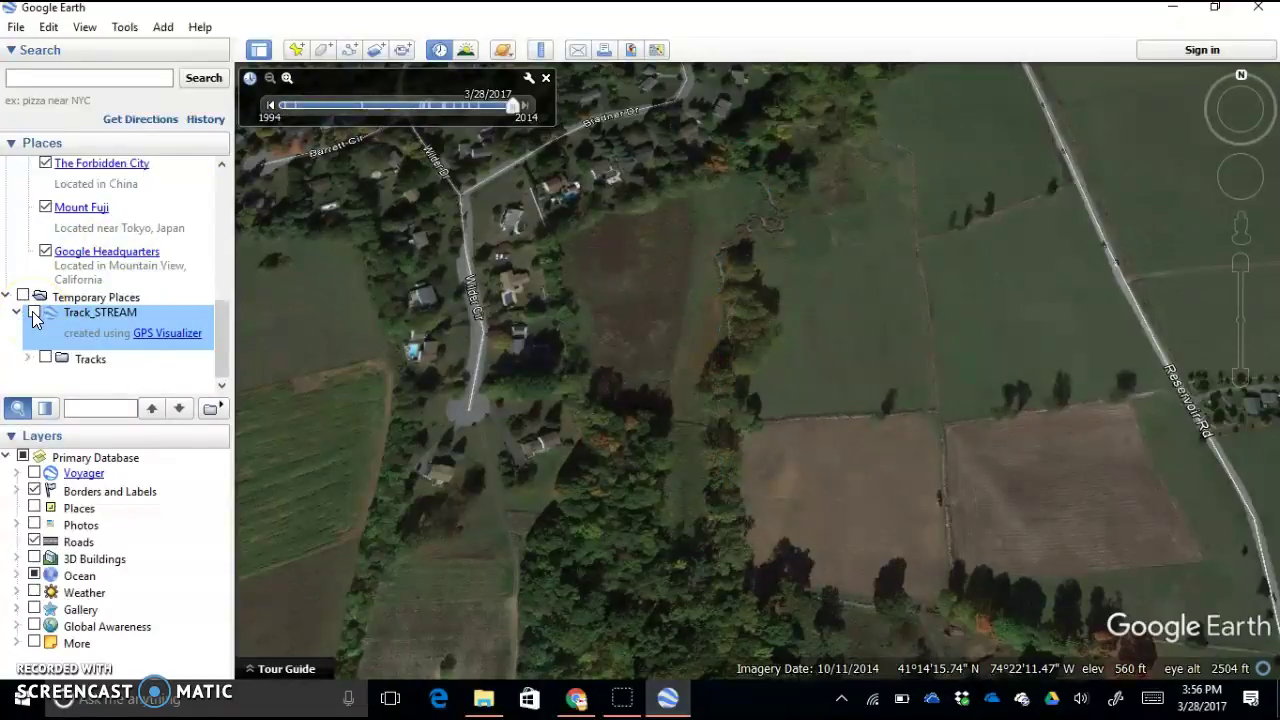
{"action": "left_click", "coordinate": [34, 314]}
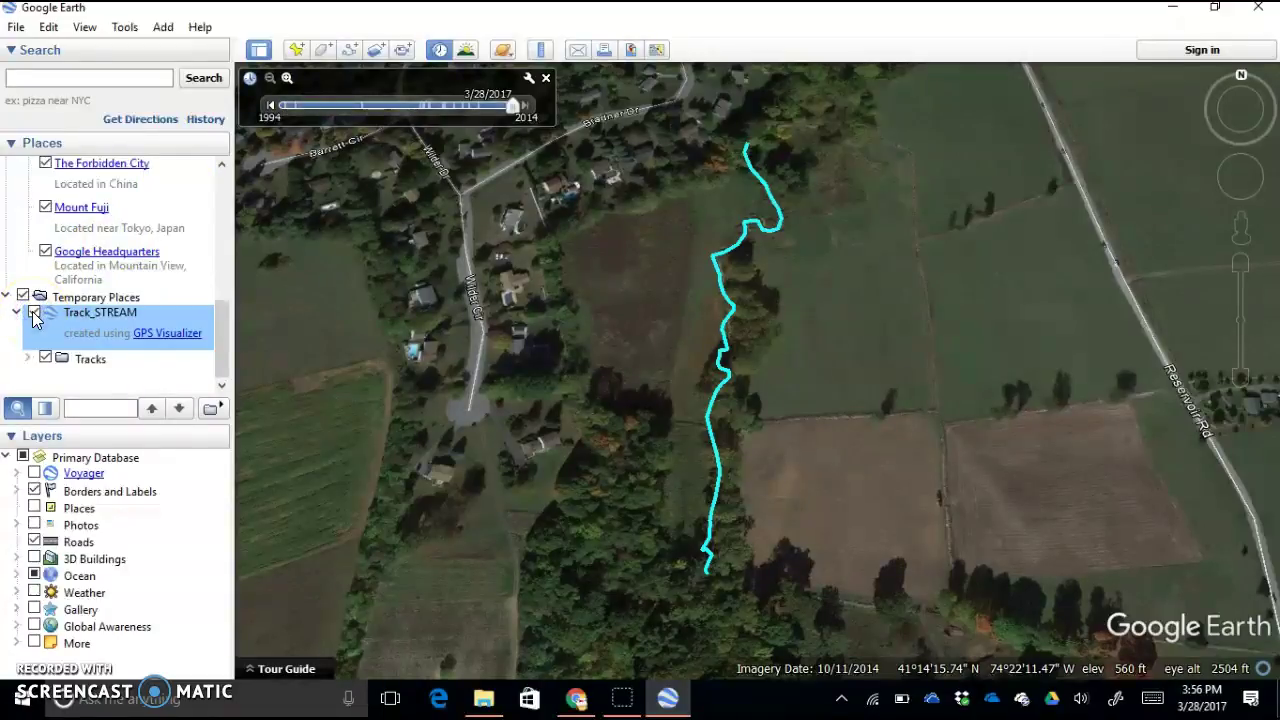
{"action": "left_click", "coordinate": [34, 314]}
{"action": "left_click", "coordinate": [34, 314]}
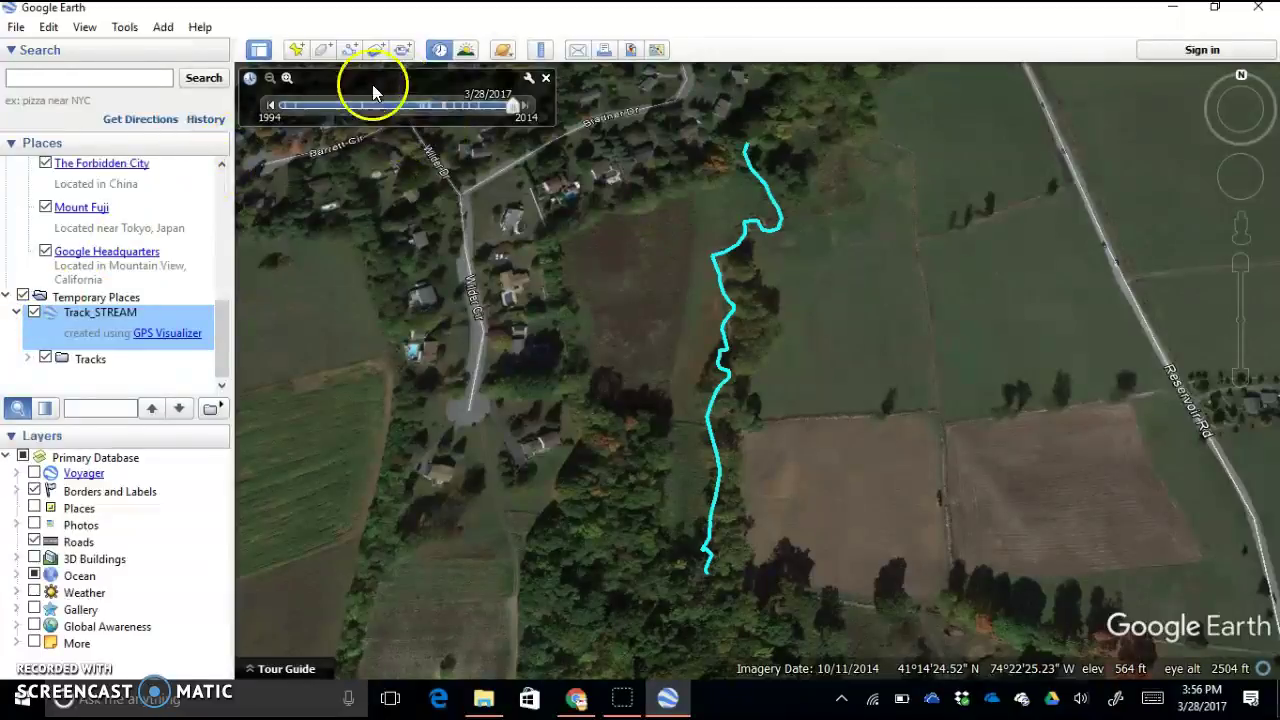
- Move the imagery slider to 2014, step back to 2011, and zoom out slightly
{"action": "left_click", "coordinate": [270, 108]}
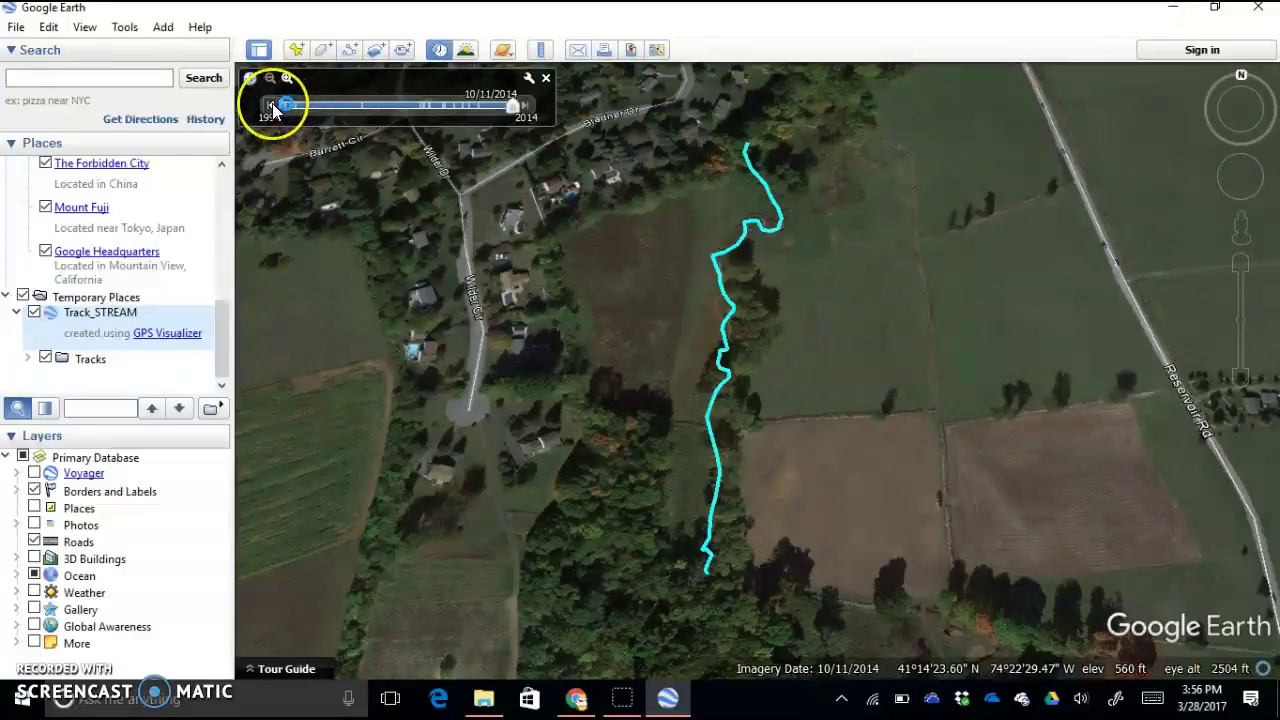
{"action": "left_click", "coordinate": [272, 105]}
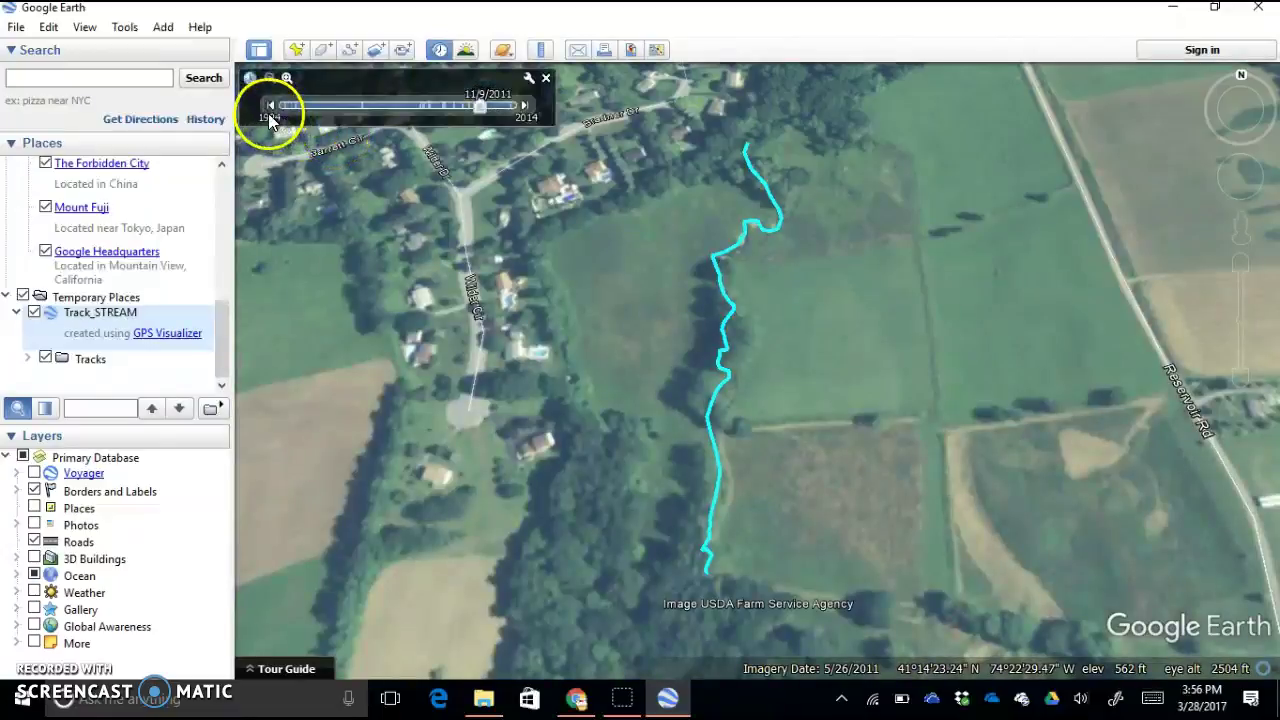
{"action": "mouse_move", "coordinate": [465, 108]}
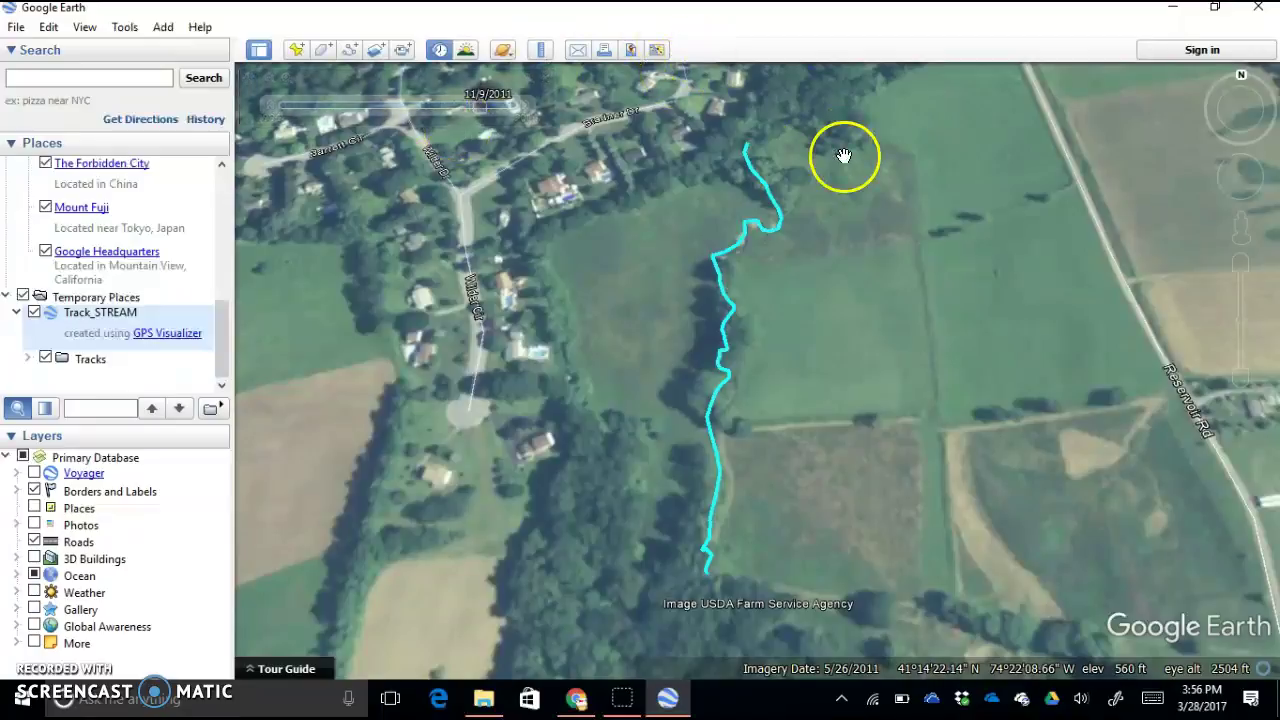
{"action": "left_click", "coordinate": [1240, 380]}
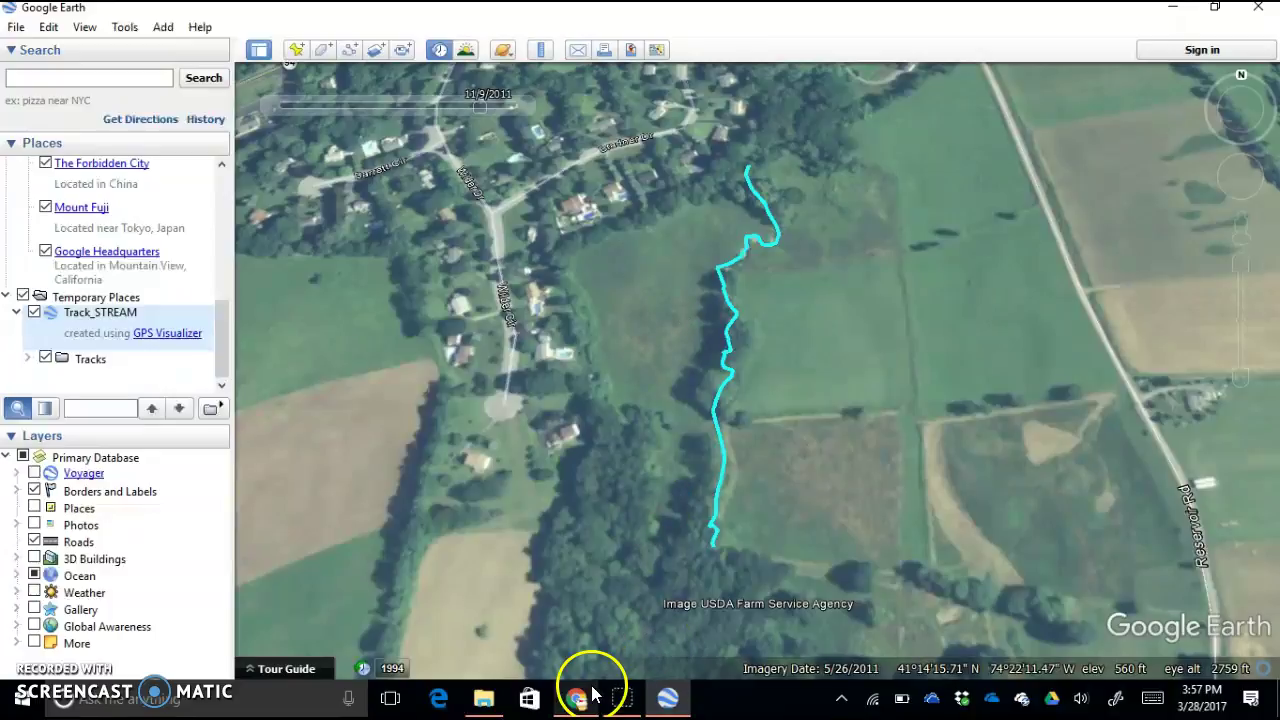
- Back on GPS Visualizer's form, attach Waypoints_28-MAR-17.gpx as File #1 and create its KML
{"action": "mouse_move", "coordinate": [577, 703]}
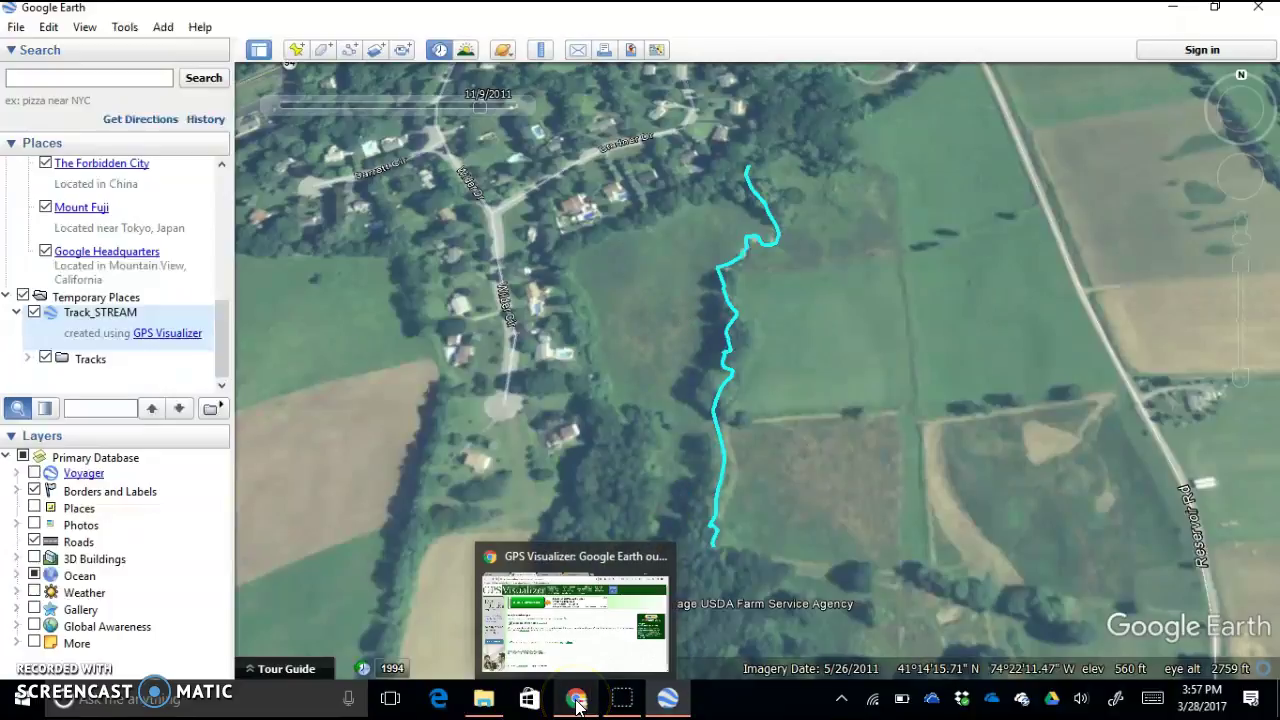
{"action": "left_click", "coordinate": [572, 648]}
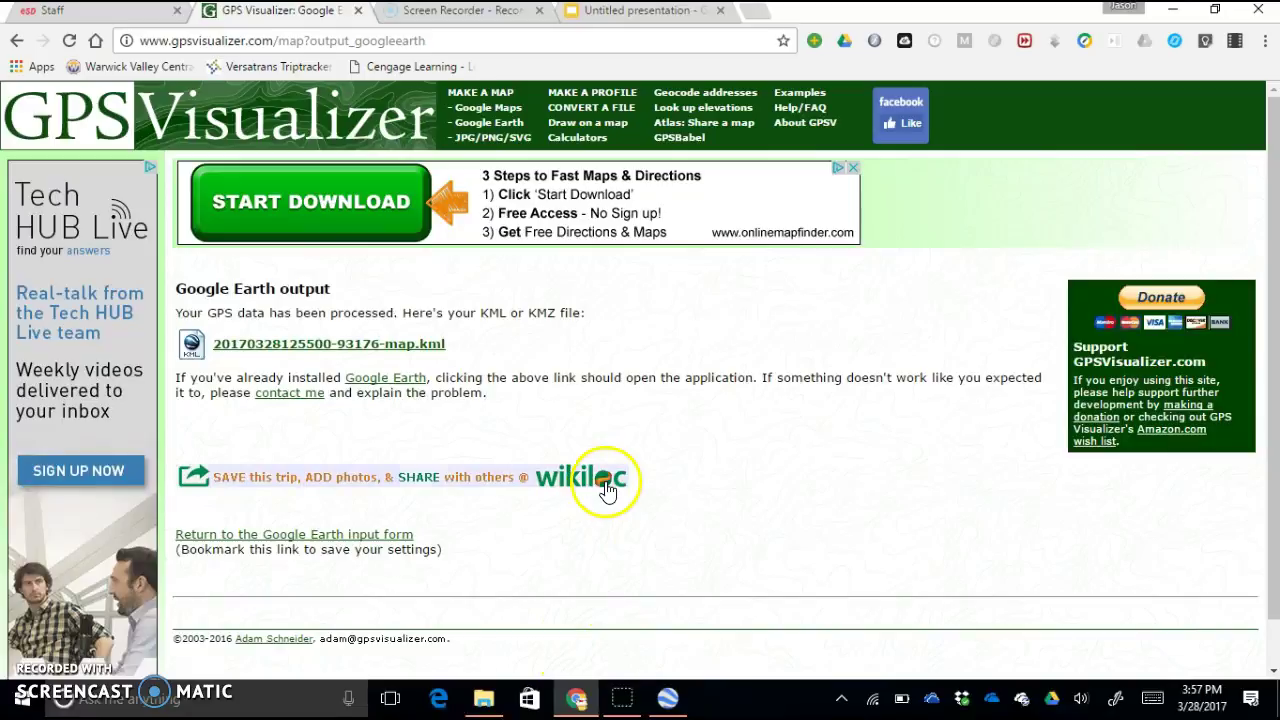
{"action": "left_click", "coordinate": [16, 40]}
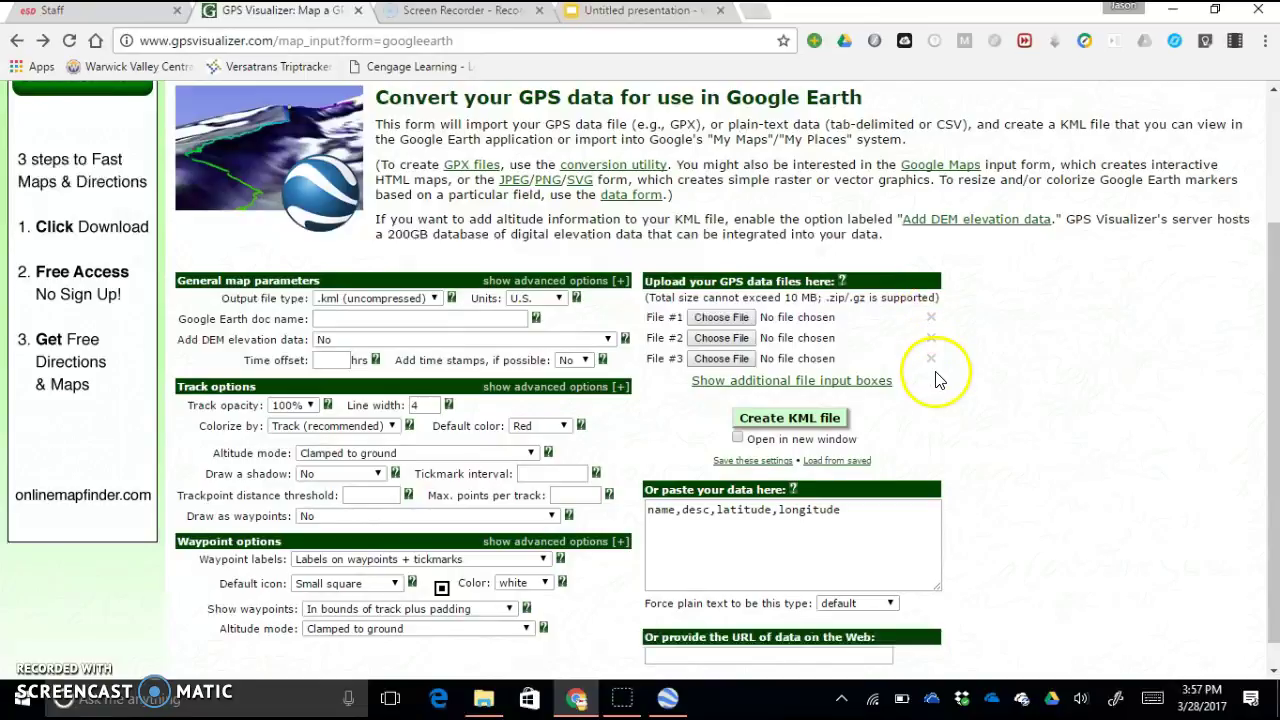
{"action": "left_click", "coordinate": [716, 320]}
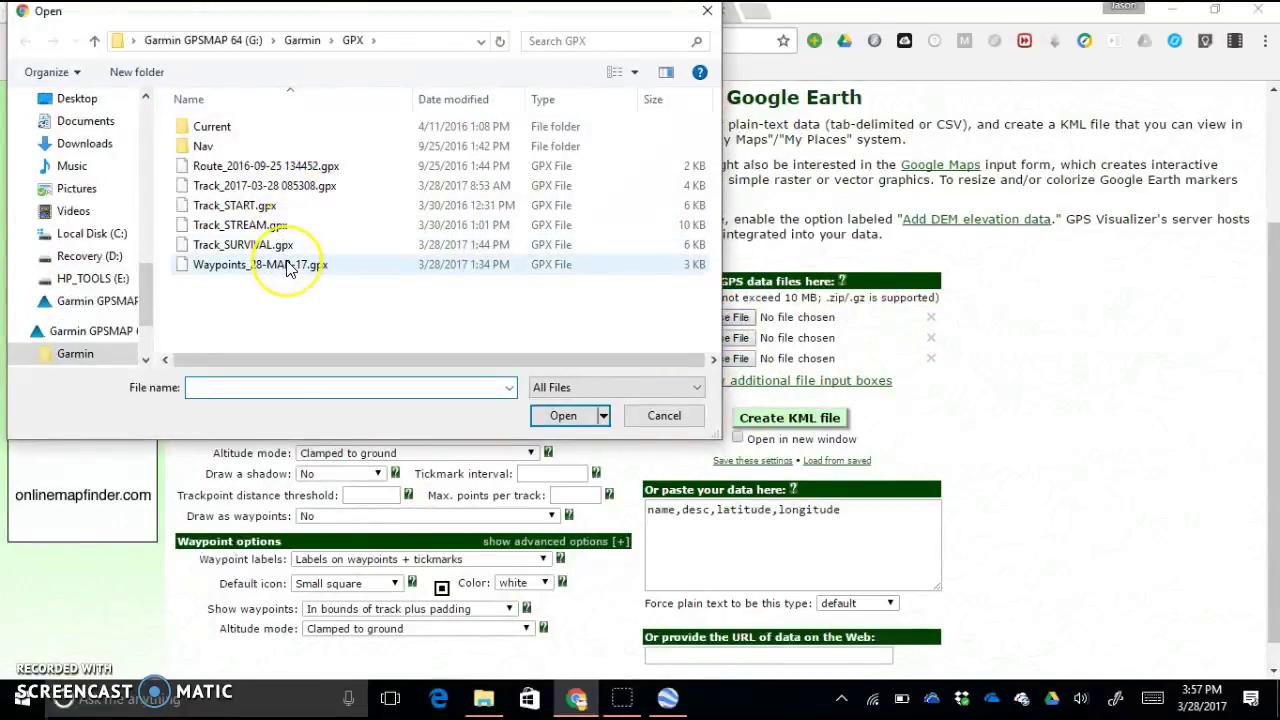
{"action": "left_click", "coordinate": [287, 265]}
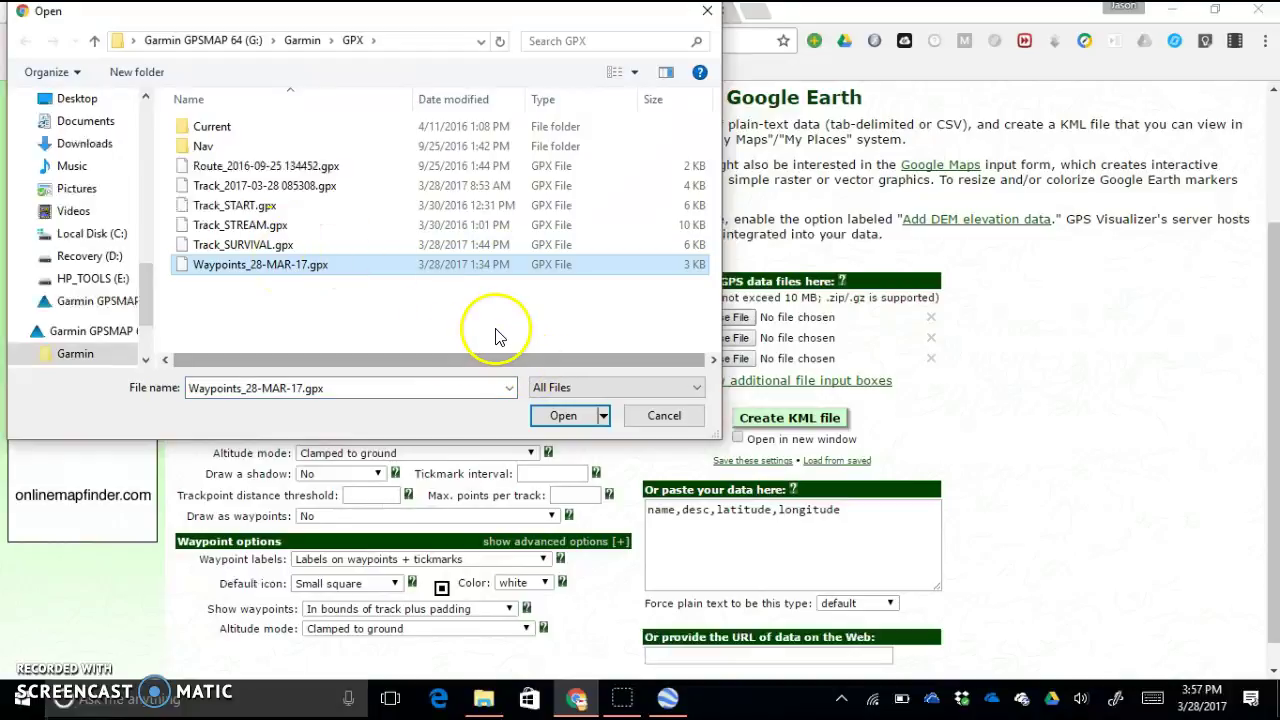
{"action": "left_click", "coordinate": [565, 416]}
{"action": "left_click", "coordinate": [770, 420]}
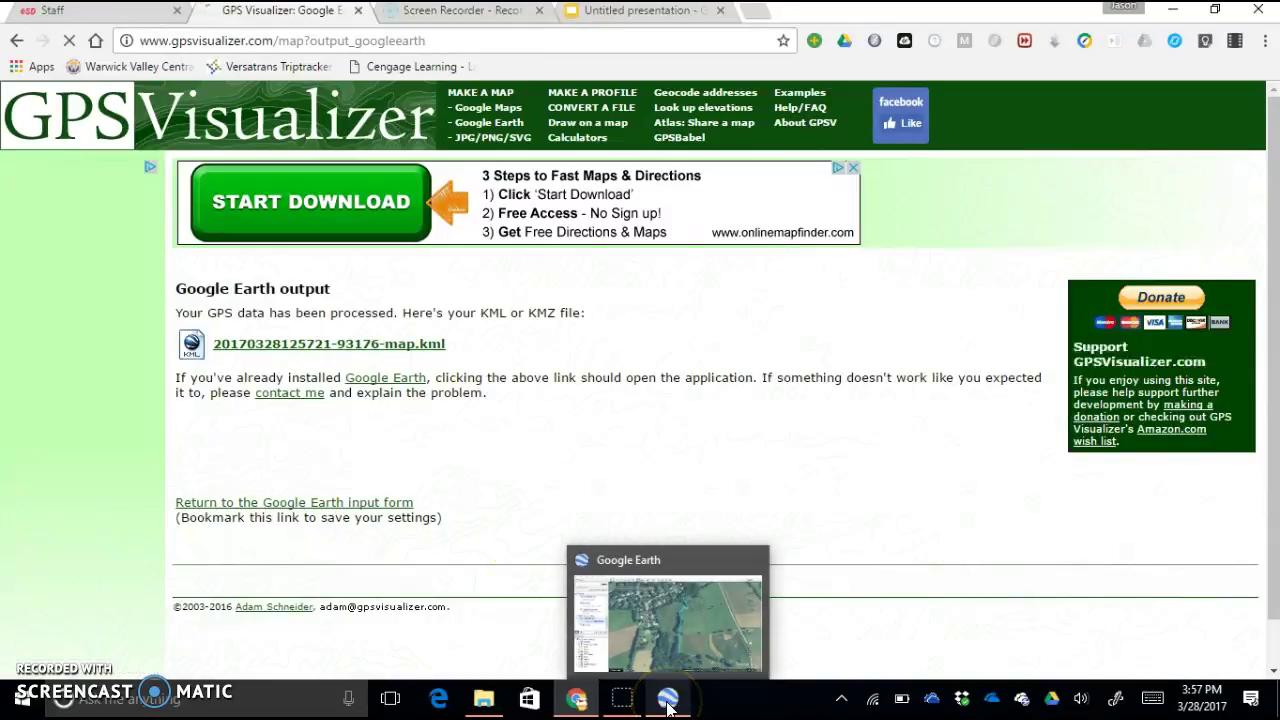
{"action": "left_click", "coordinate": [357, 358]}
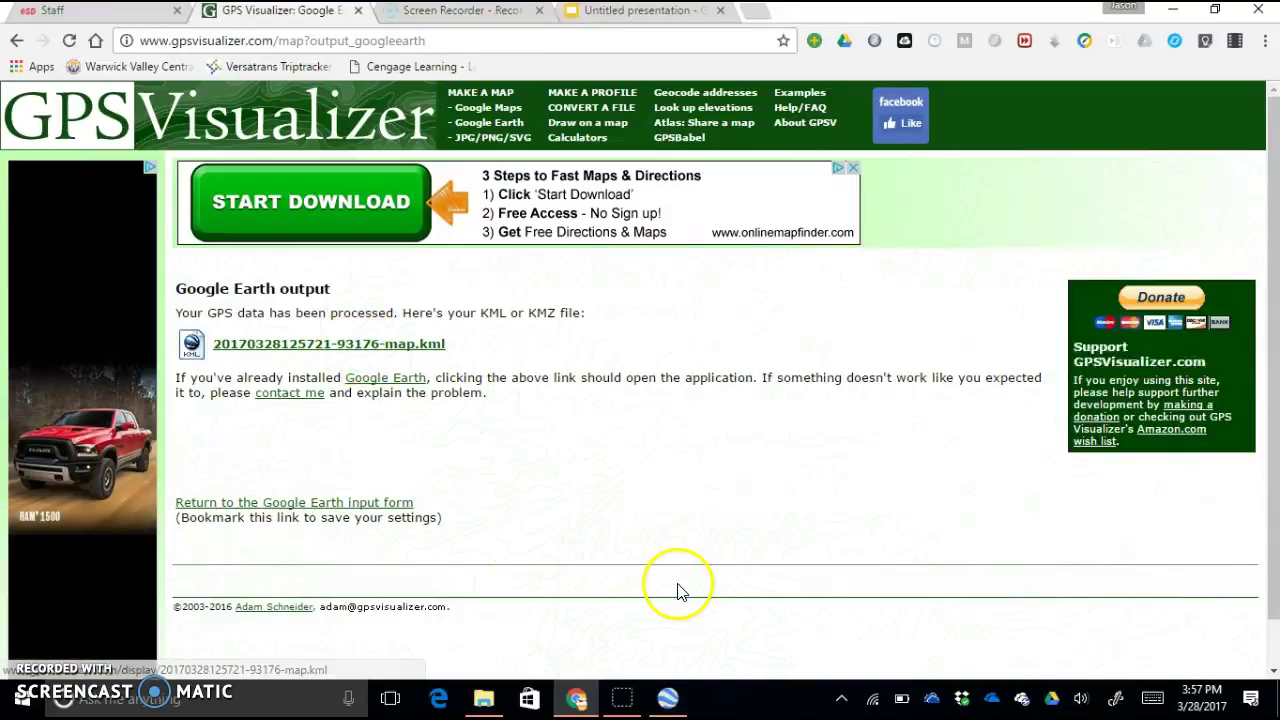
{"action": "left_click", "coordinate": [668, 698]}
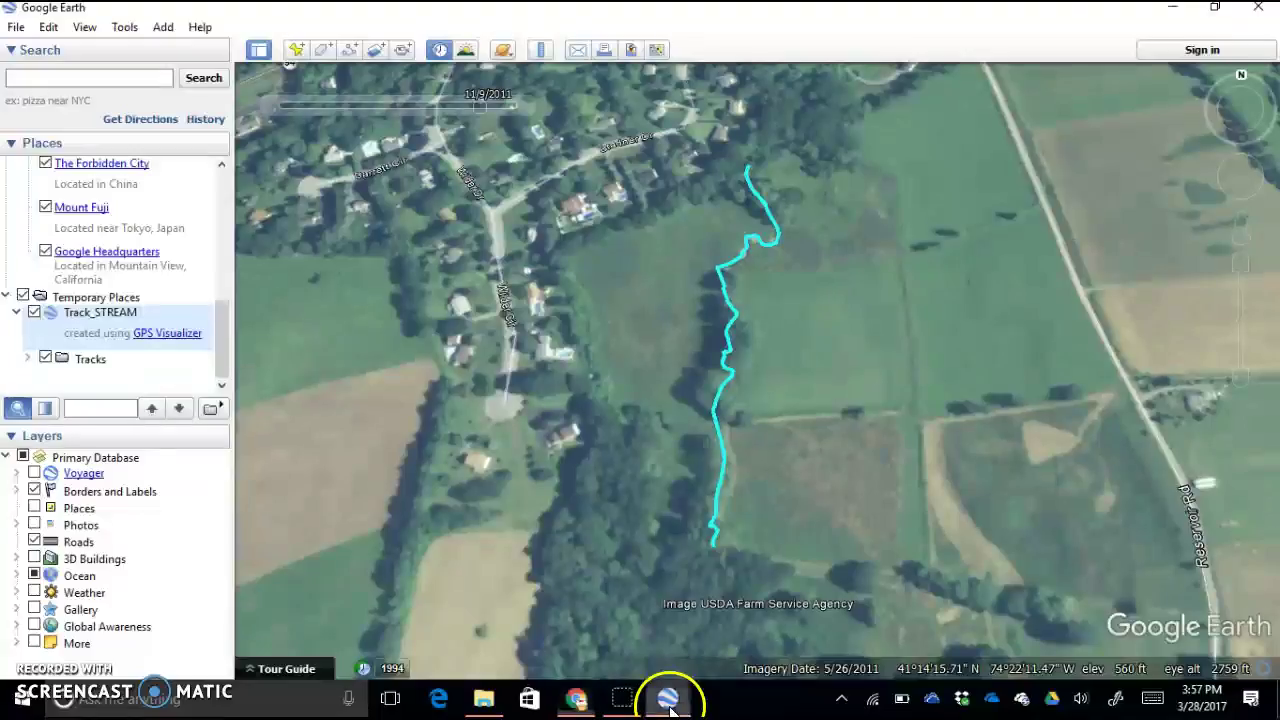
- Start a new path named Projected Path and set its line colour to yellow
{"action": "left_click", "coordinate": [350, 53]}
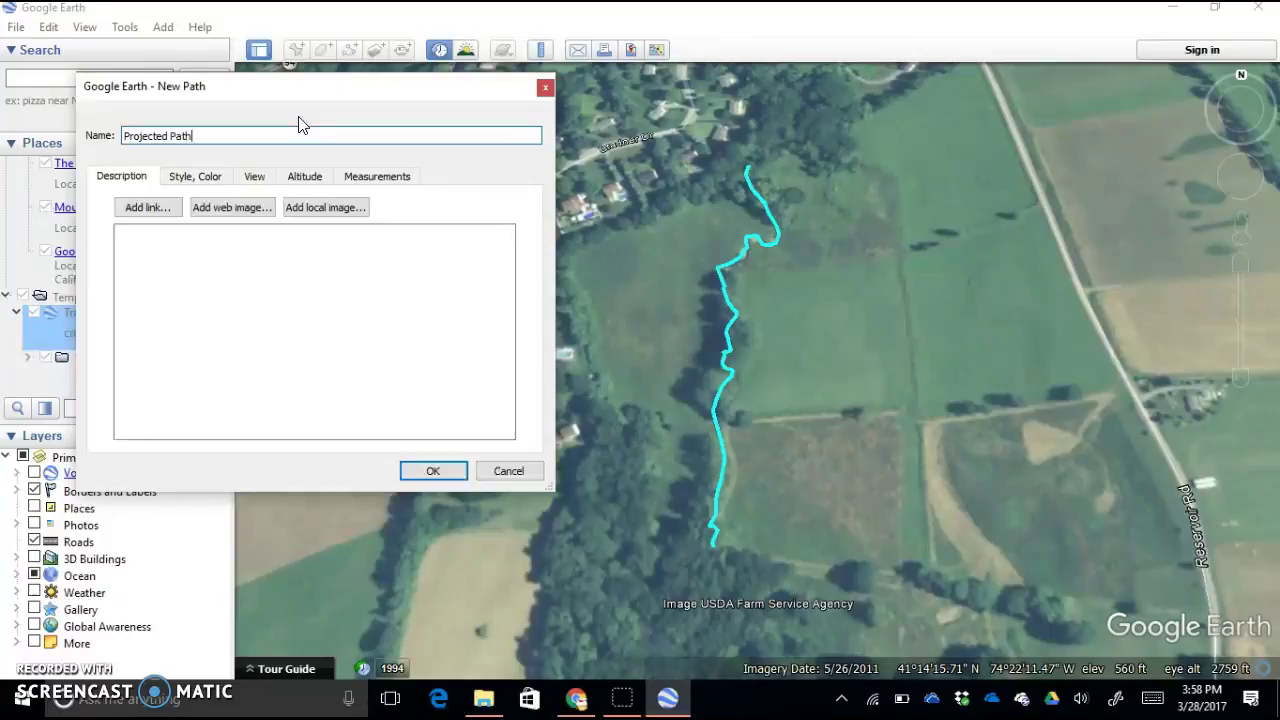
{"action": "left_click", "coordinate": [185, 177]}
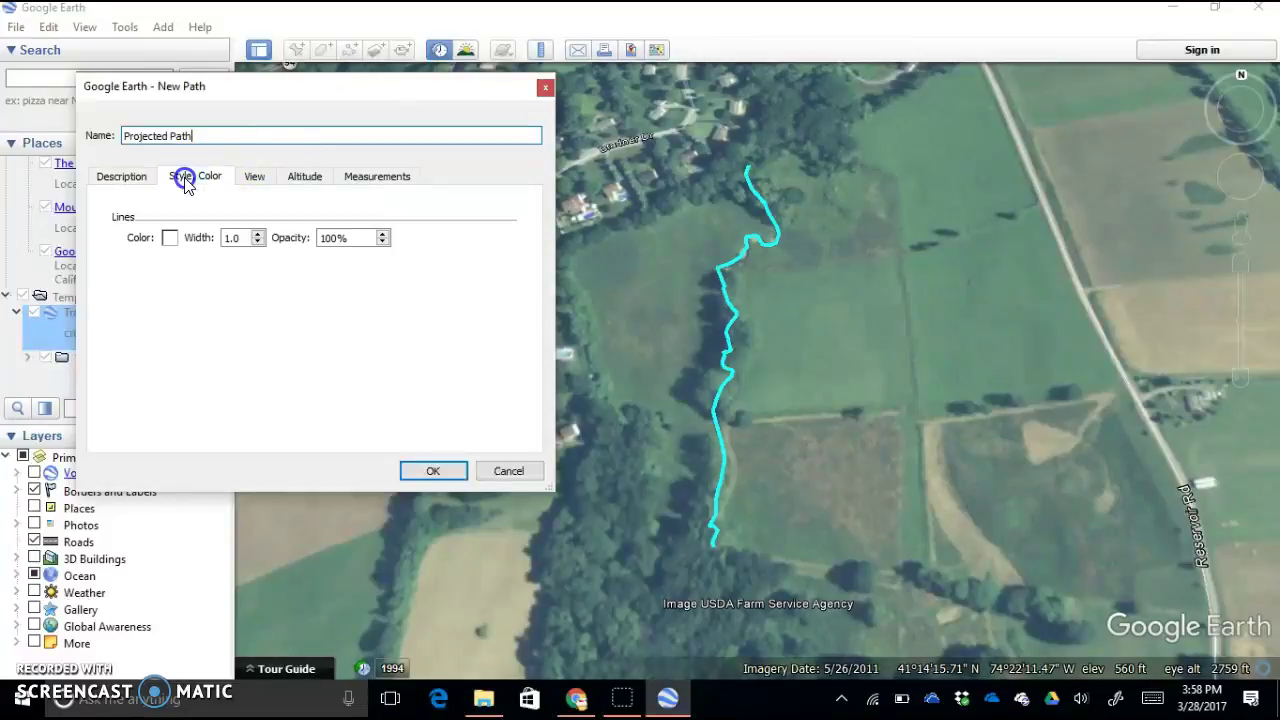
{"action": "left_click", "coordinate": [169, 238]}
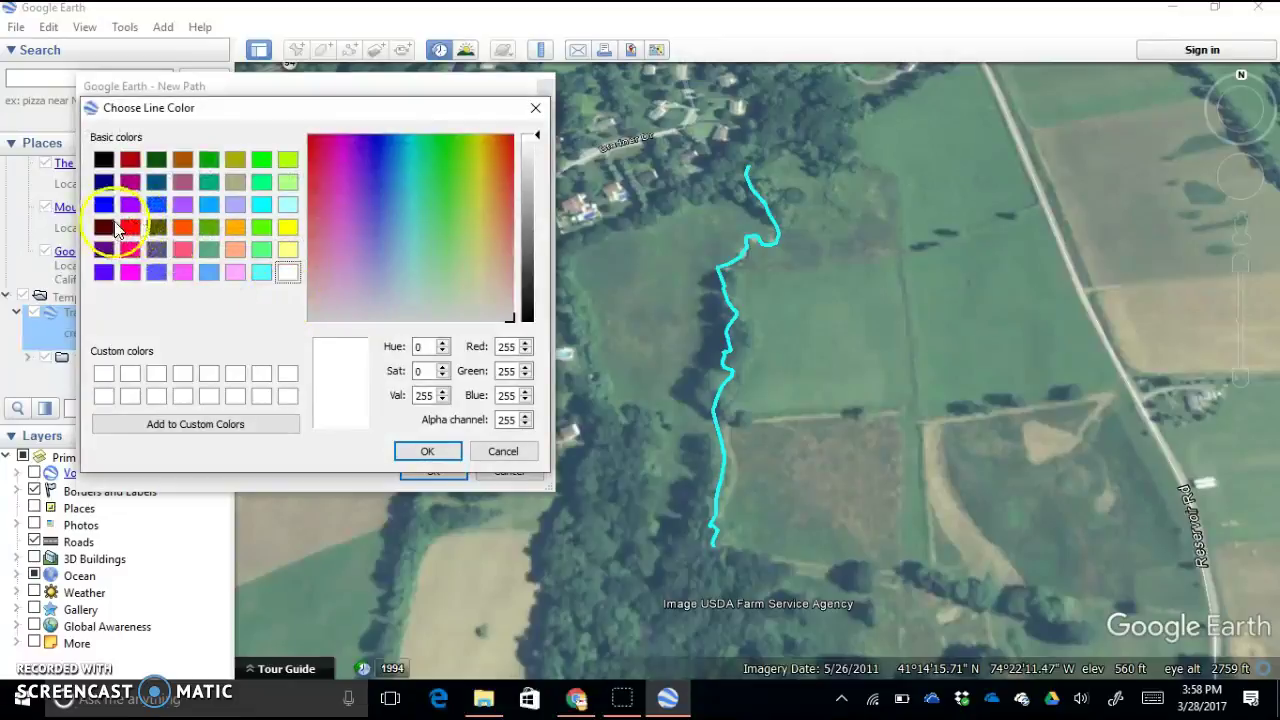
{"action": "left_click", "coordinate": [288, 228]}
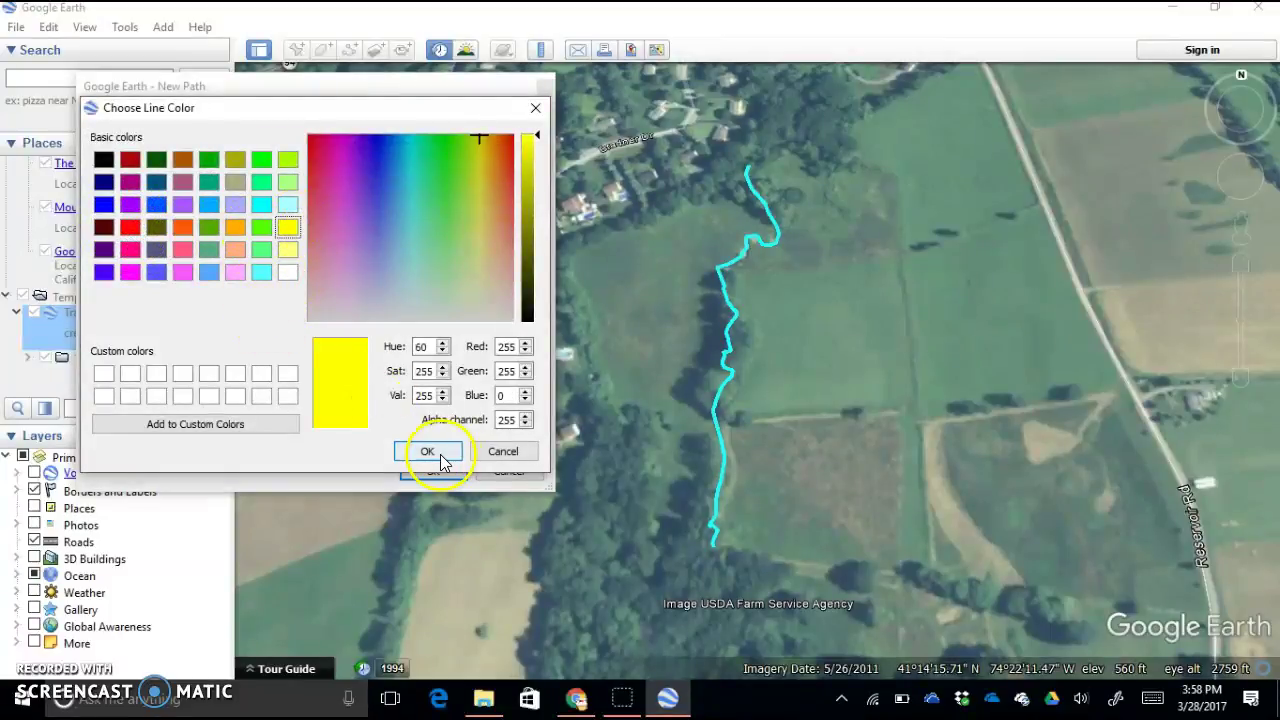
{"action": "left_click", "coordinate": [427, 451]}
{"action": "left_click", "coordinate": [258, 238]}
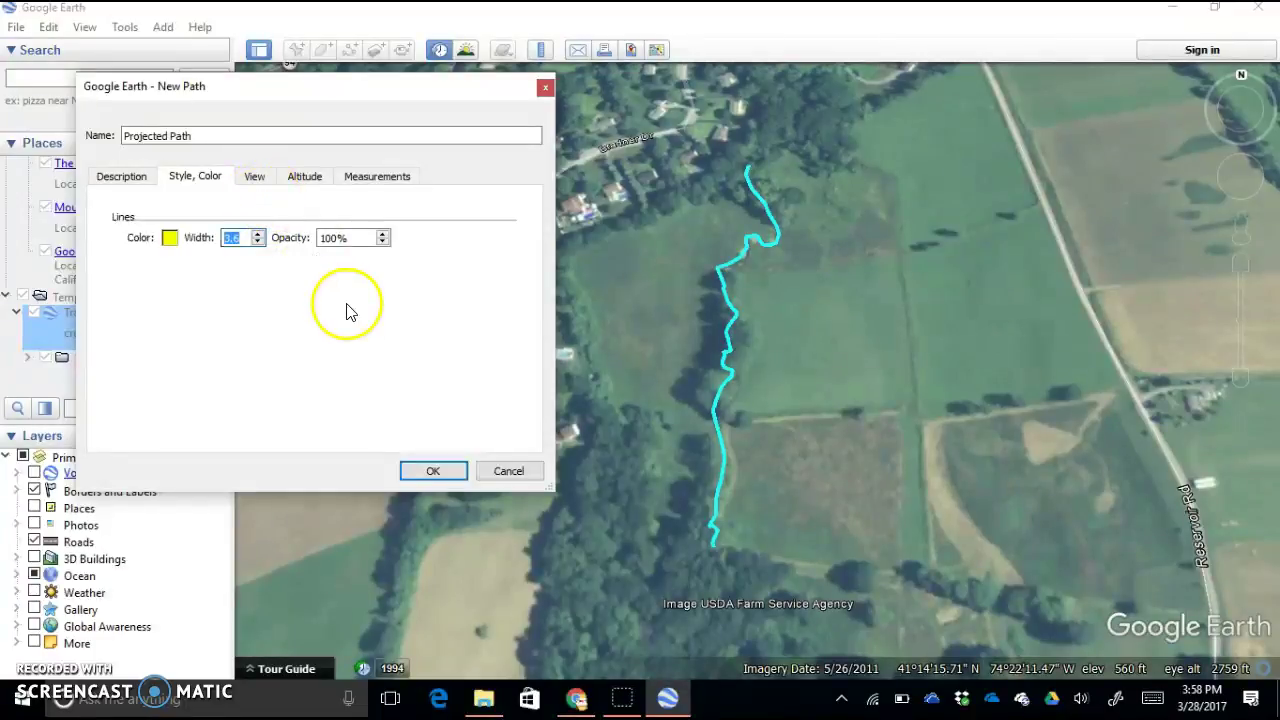
- Set width 3.5, trace the path beside the stream's northern stretch, and save it
{"action": "left_click", "coordinate": [257, 242]}
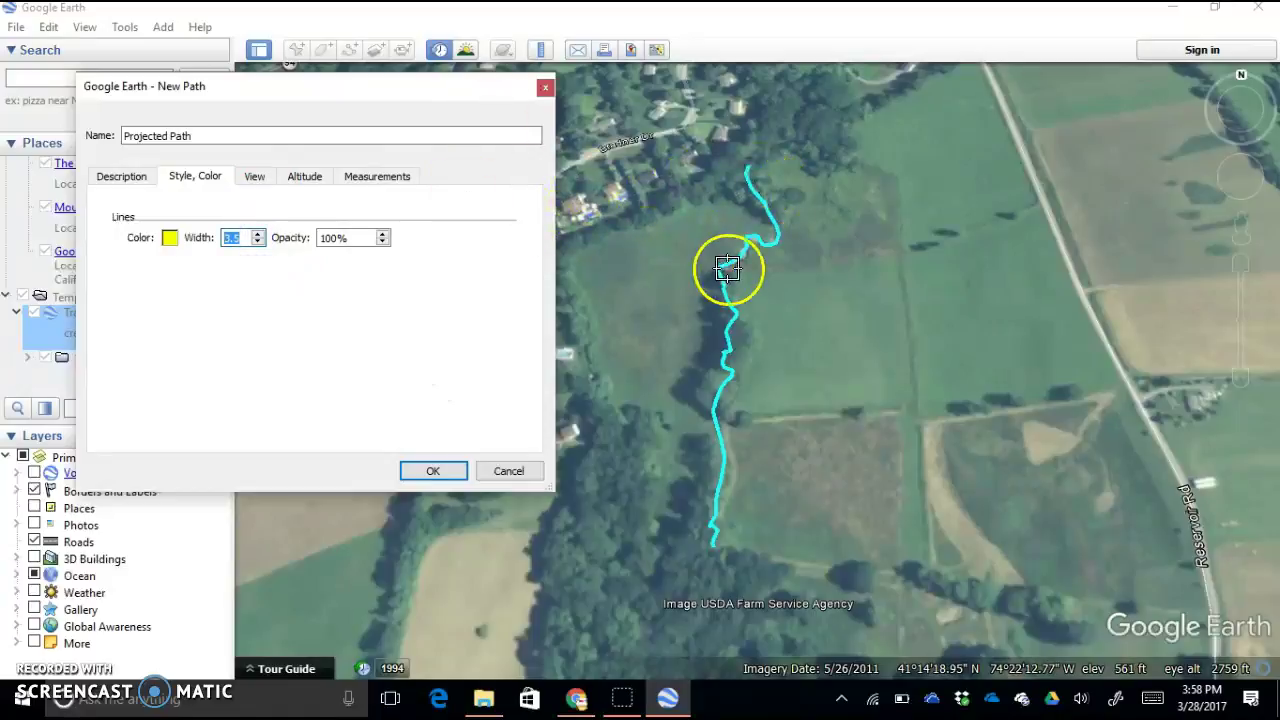
{"action": "left_click", "coordinate": [749, 171]}
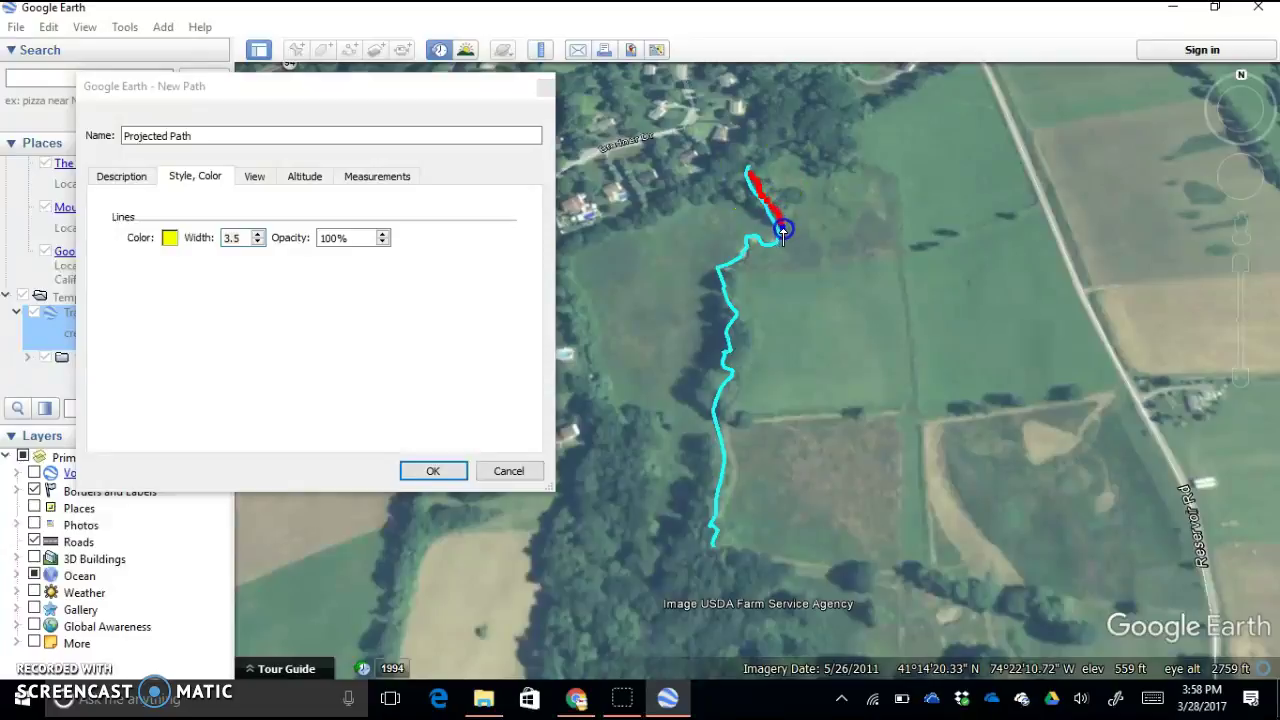
{"action": "mouse_move", "coordinate": [789, 260]}
{"action": "left_mouse_down"}
{"action": "mouse_move", "coordinate": [742, 229]}
{"action": "mouse_move", "coordinate": [719, 294]}
{"action": "mouse_move", "coordinate": [711, 334]}
{"action": "mouse_move", "coordinate": [740, 375]}
{"action": "left_mouse_up"}
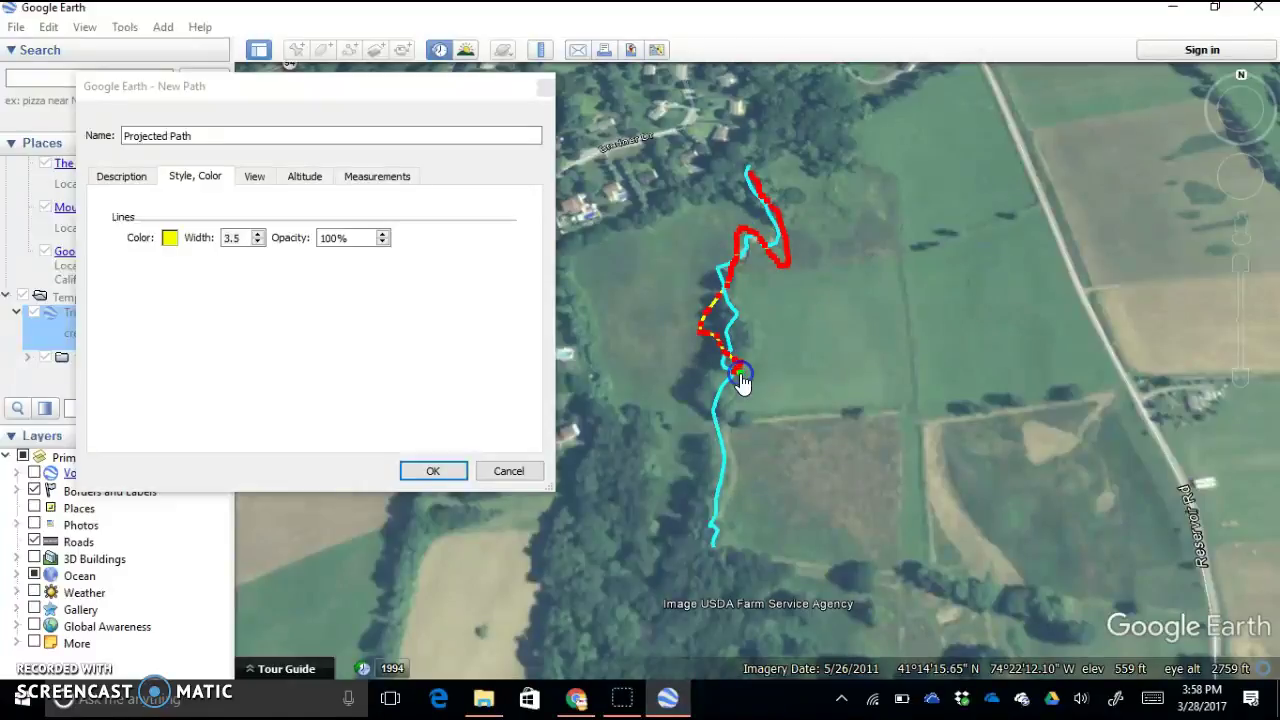
{"action": "left_click", "coordinate": [433, 469]}
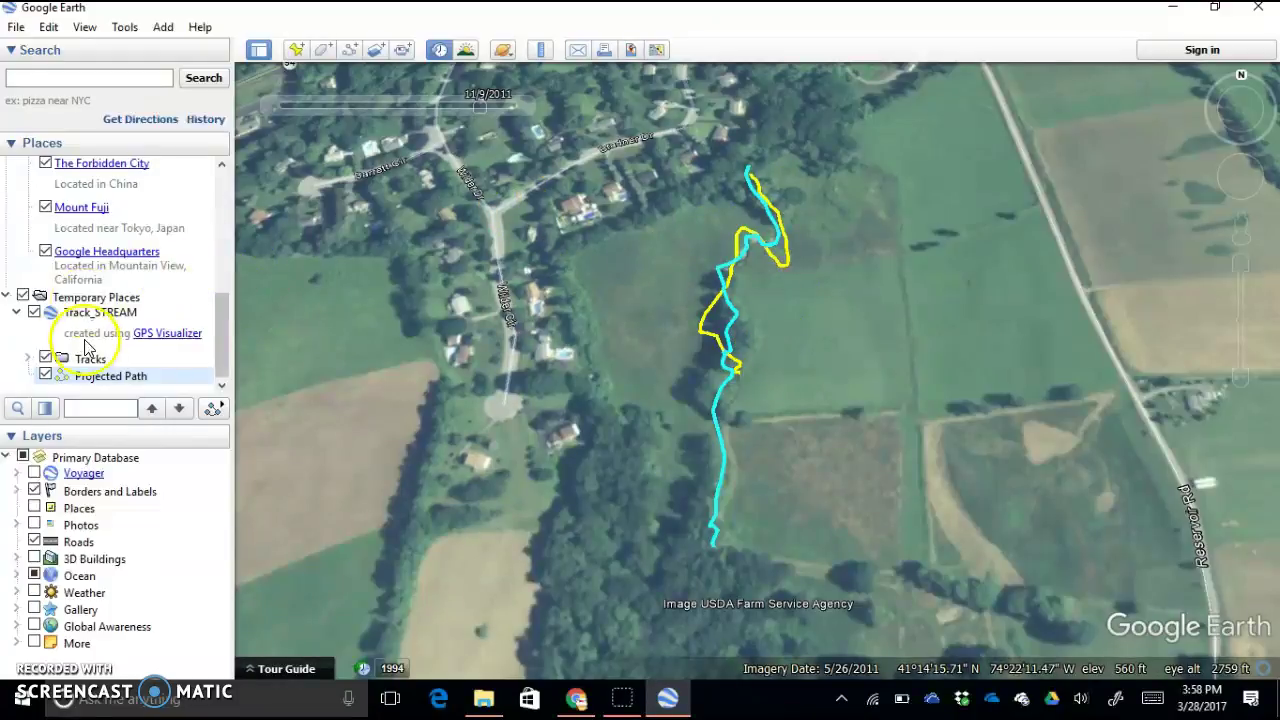
- Hide the Projected Path and show the stream track over the 10/11/2014 imagery
{"action": "left_click", "coordinate": [45, 376]}
{"action": "left_click", "coordinate": [45, 376]}
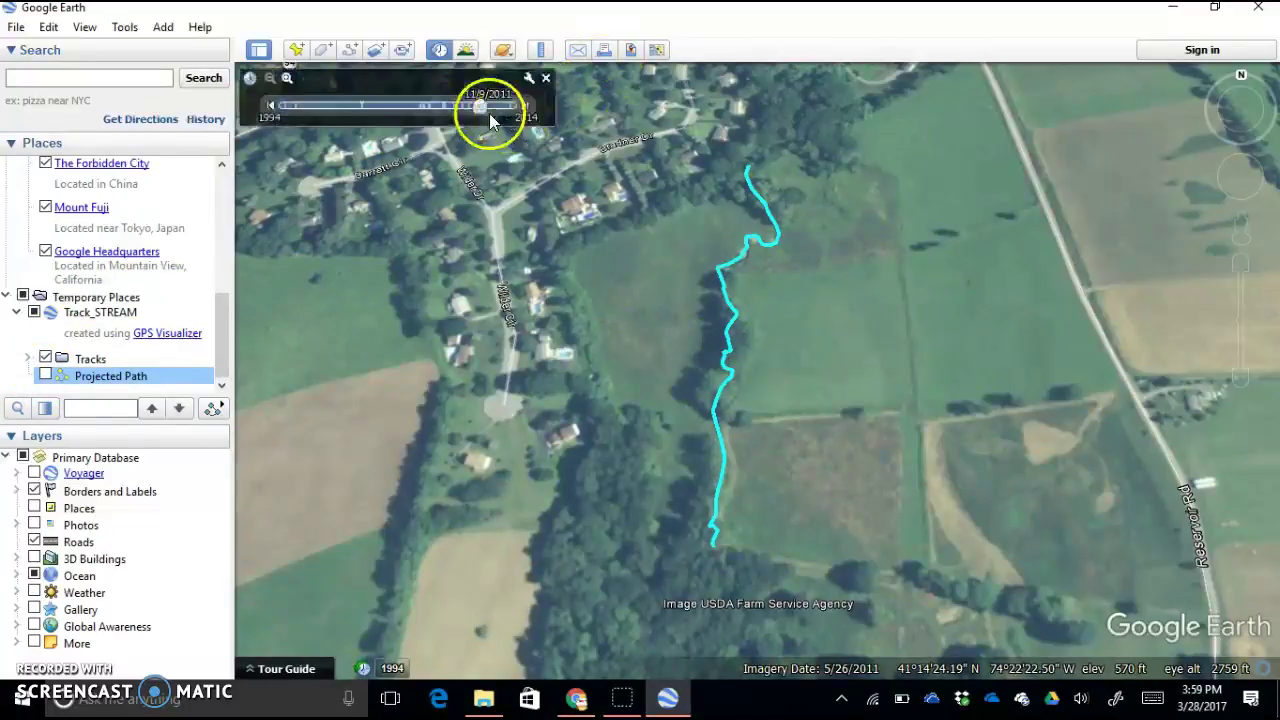
{"action": "left_click_drag", "start_coordinate": [485, 107], "coordinate": [530, 113]}
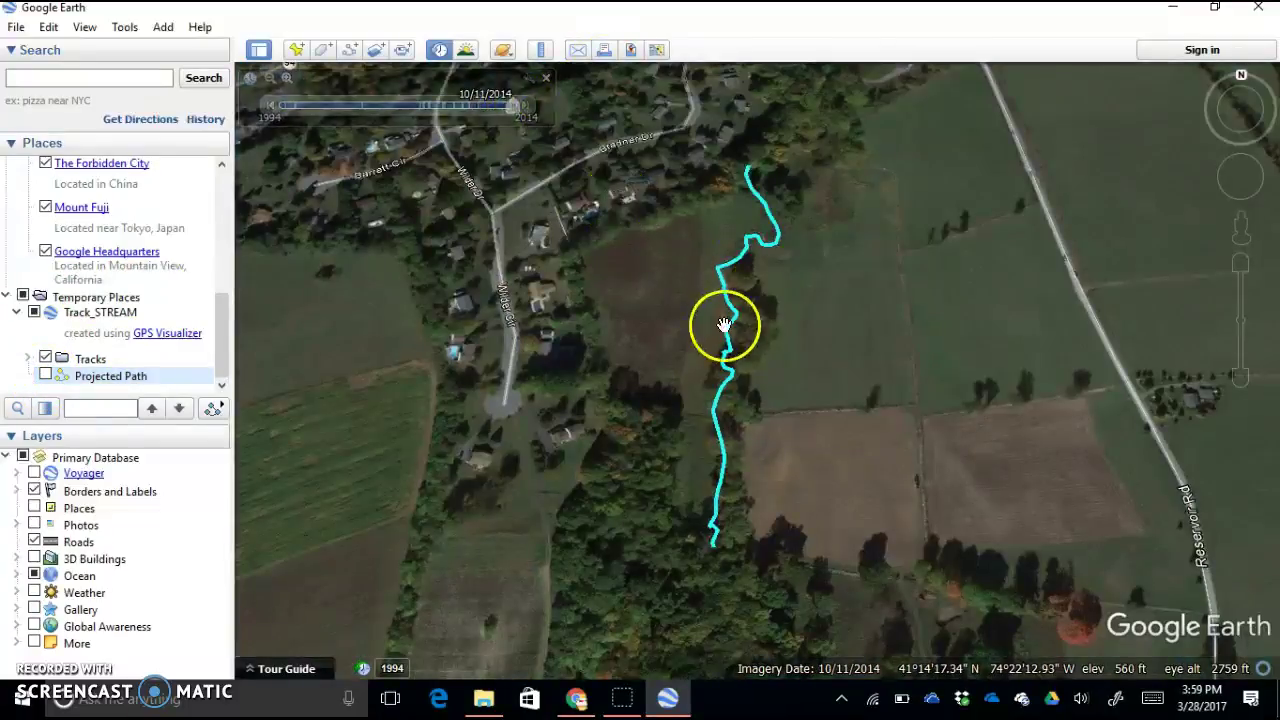
- Copy the 10/11/2014 Google Earth view as an image and return to the browser
{"action": "left_click", "coordinate": [46, 26]}
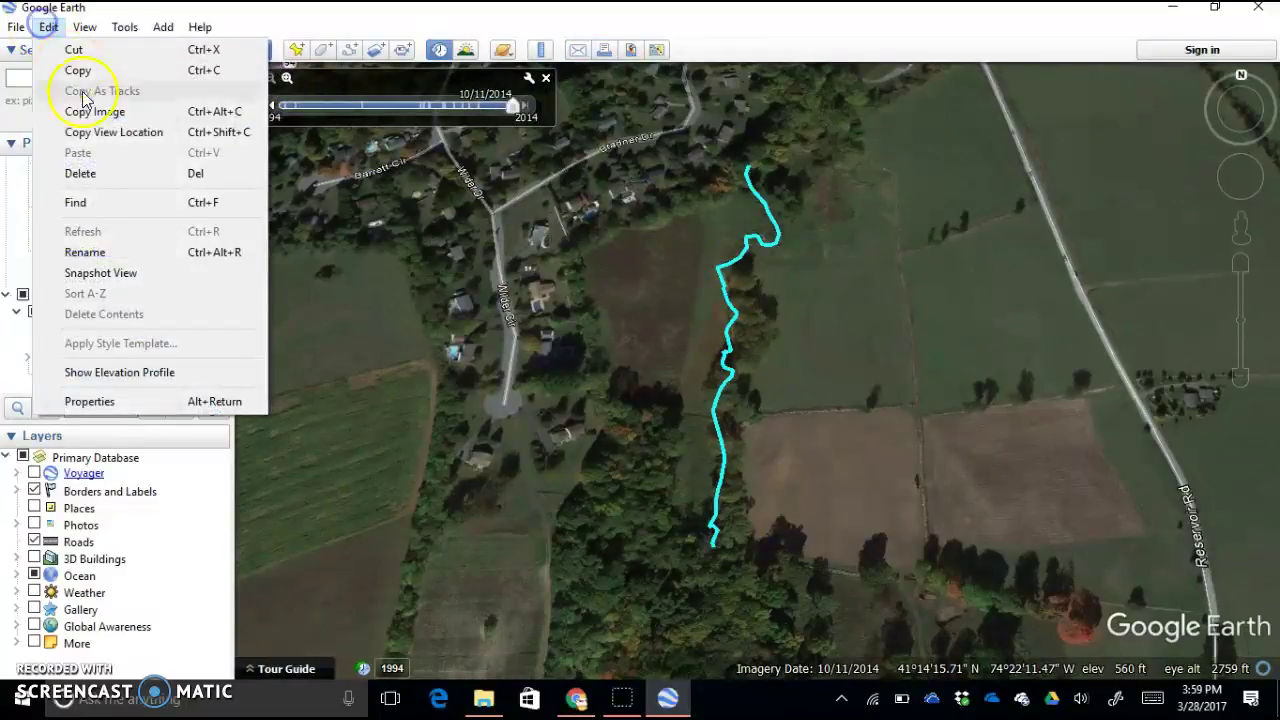
{"action": "left_click", "coordinate": [93, 112]}
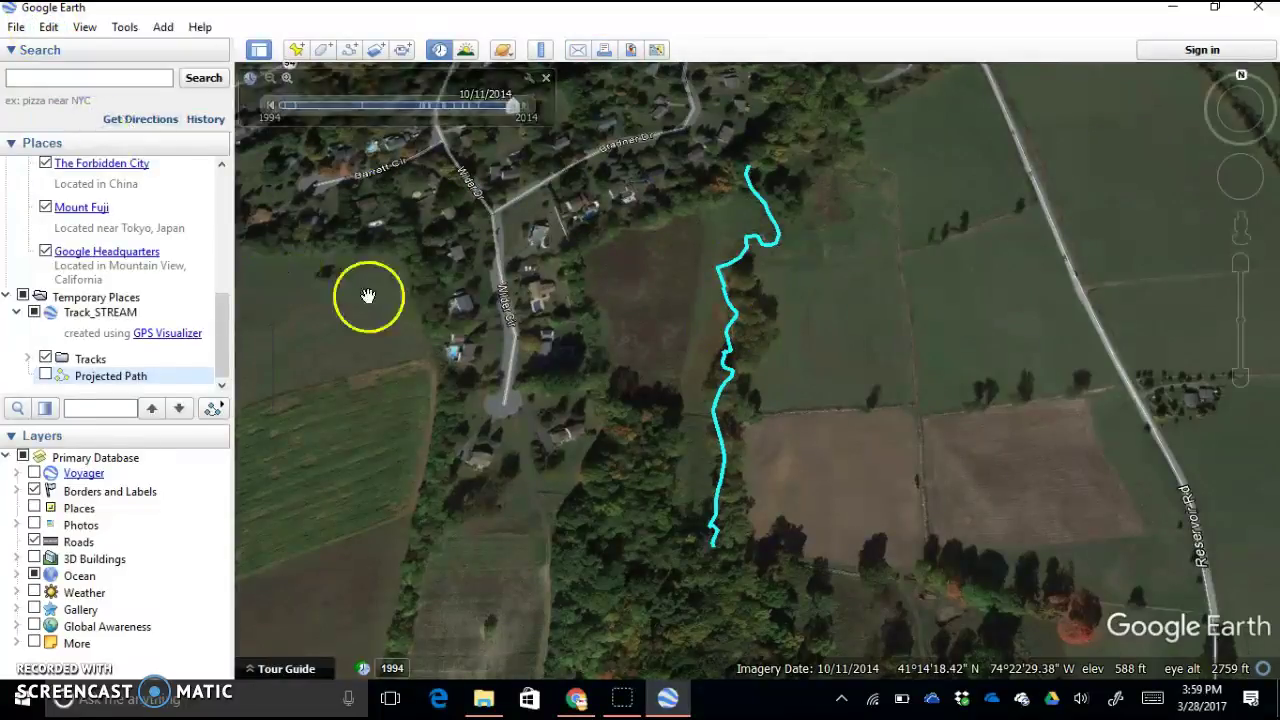
{"action": "left_click", "coordinate": [578, 698]}
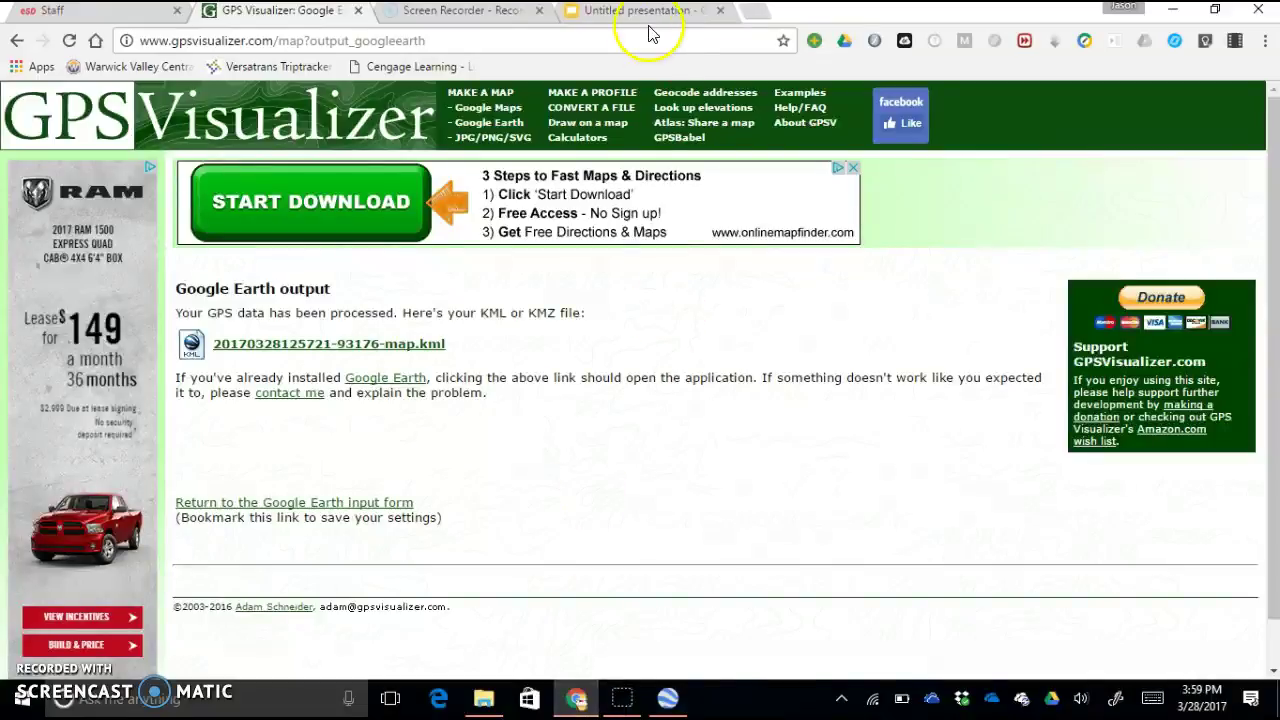
- Paste the copied Google Earth stream image onto slide 1 of the Untitled presentation
{"action": "left_click", "coordinate": [648, 10]}
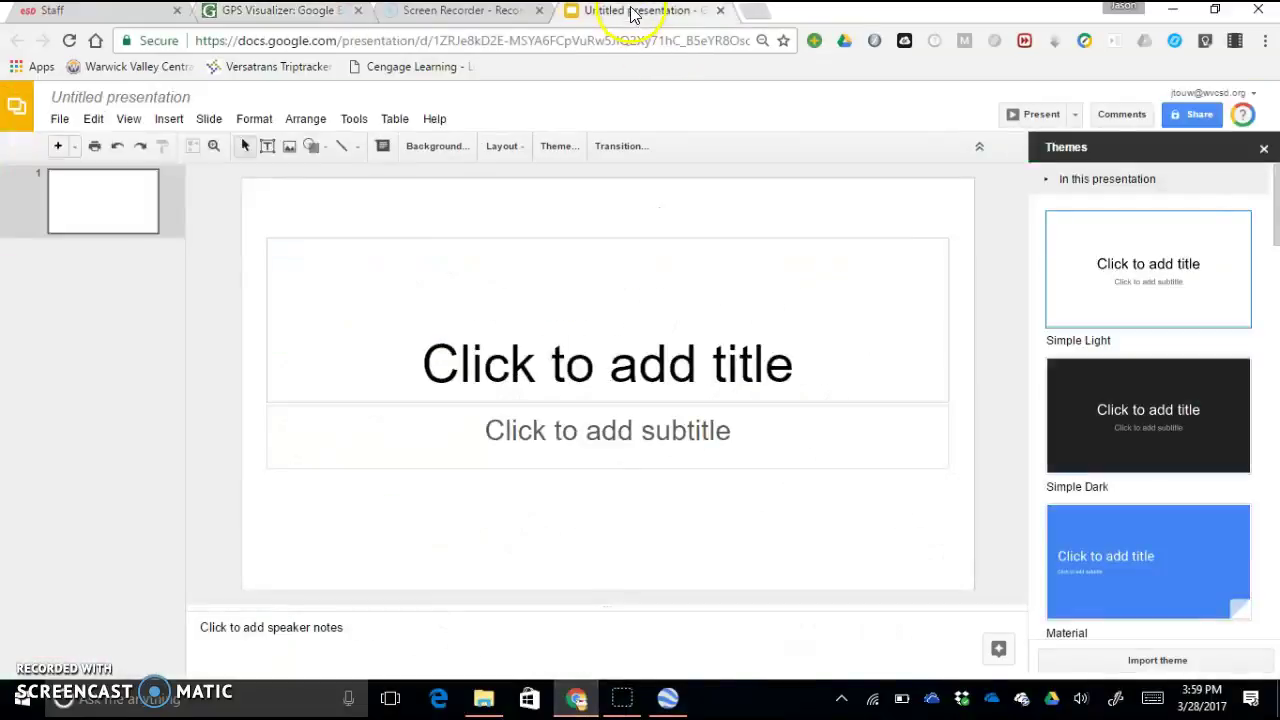
{"action": "right_click", "coordinate": [492, 211]}
{"action": "left_click", "coordinate": [533, 270]}
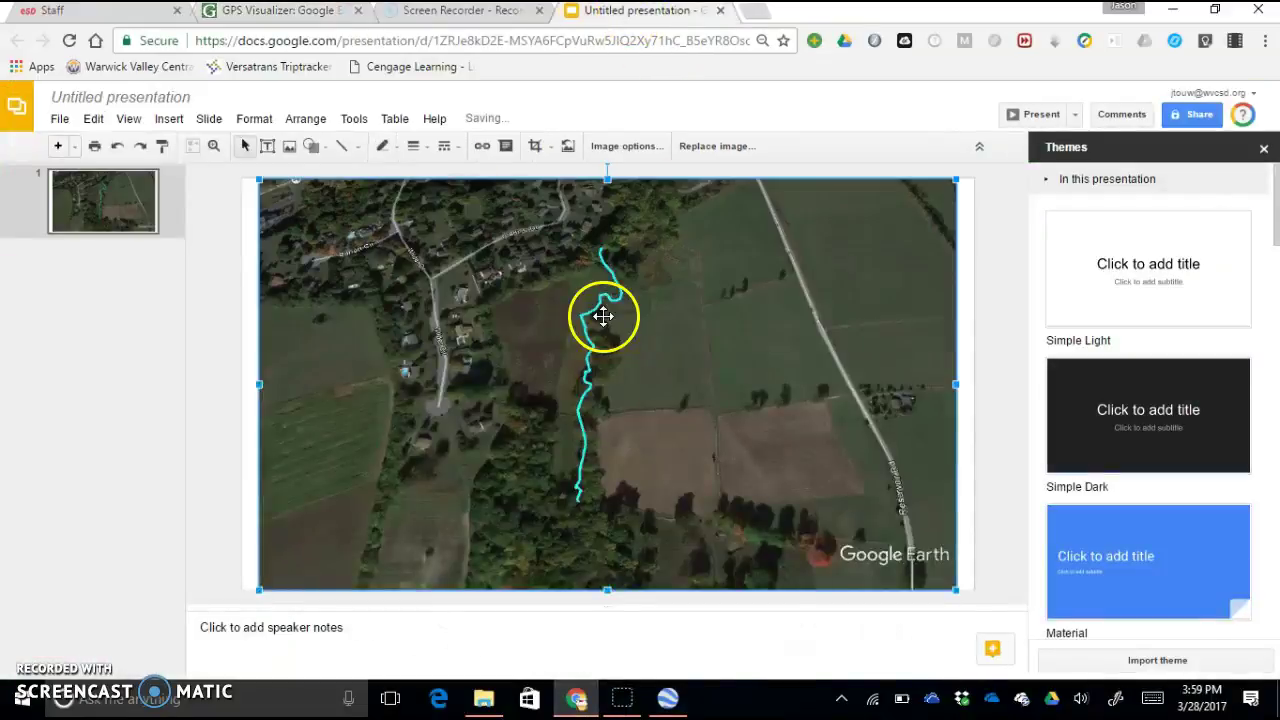
- Add a blank slide 2 after the map, then bring slide 1 back up
{"action": "left_click", "coordinate": [138, 289]}
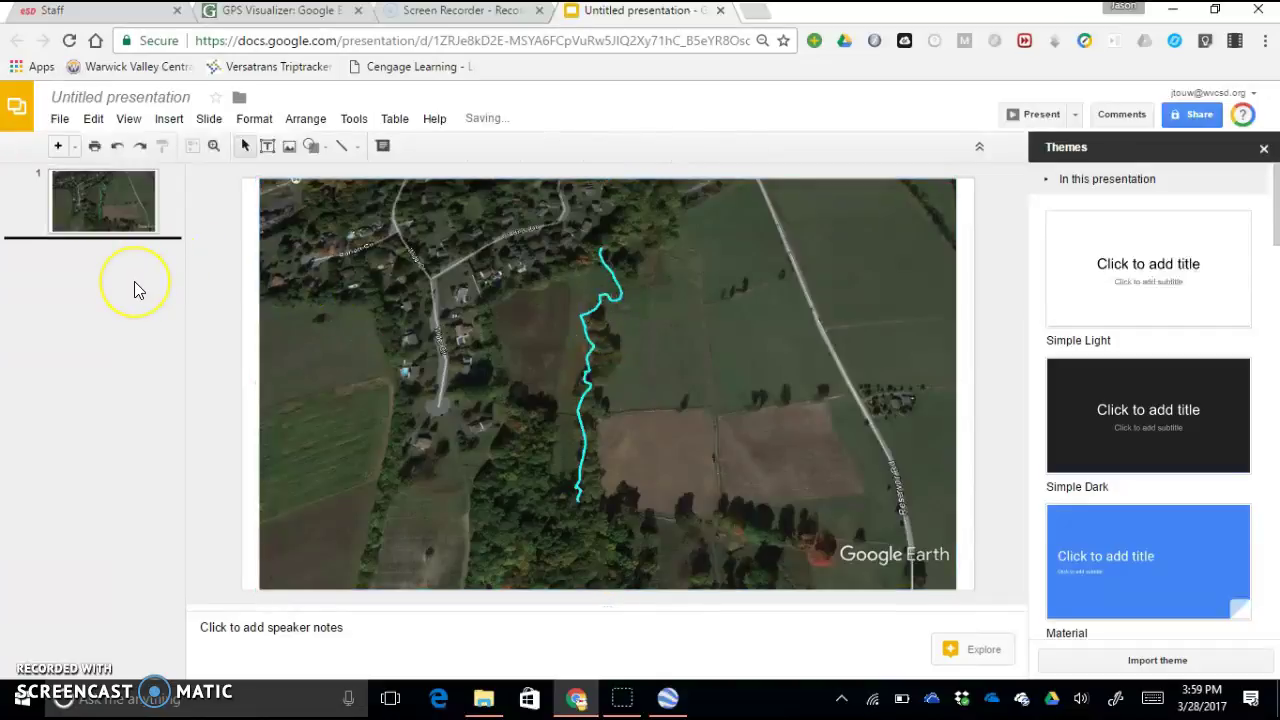
{"action": "key", "text": "Return"}
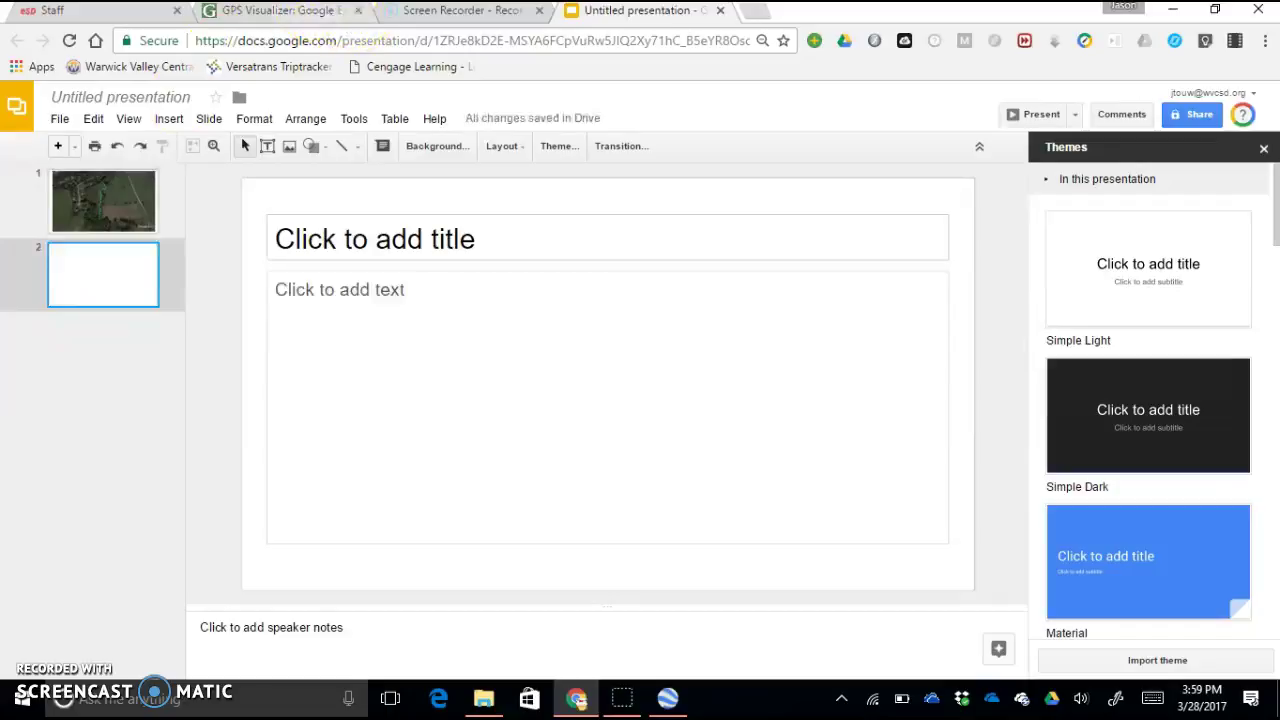
{"action": "left_click", "coordinate": [121, 203]}
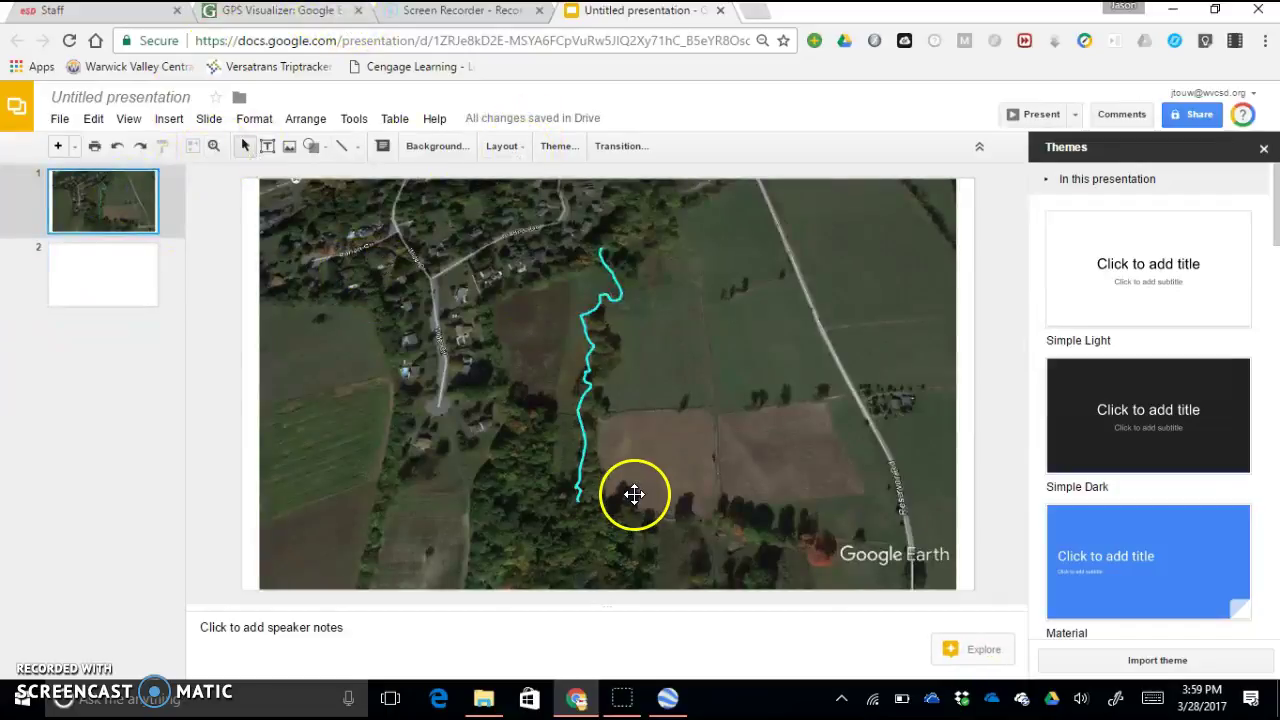
{"action": "left_click", "coordinate": [667, 698]}
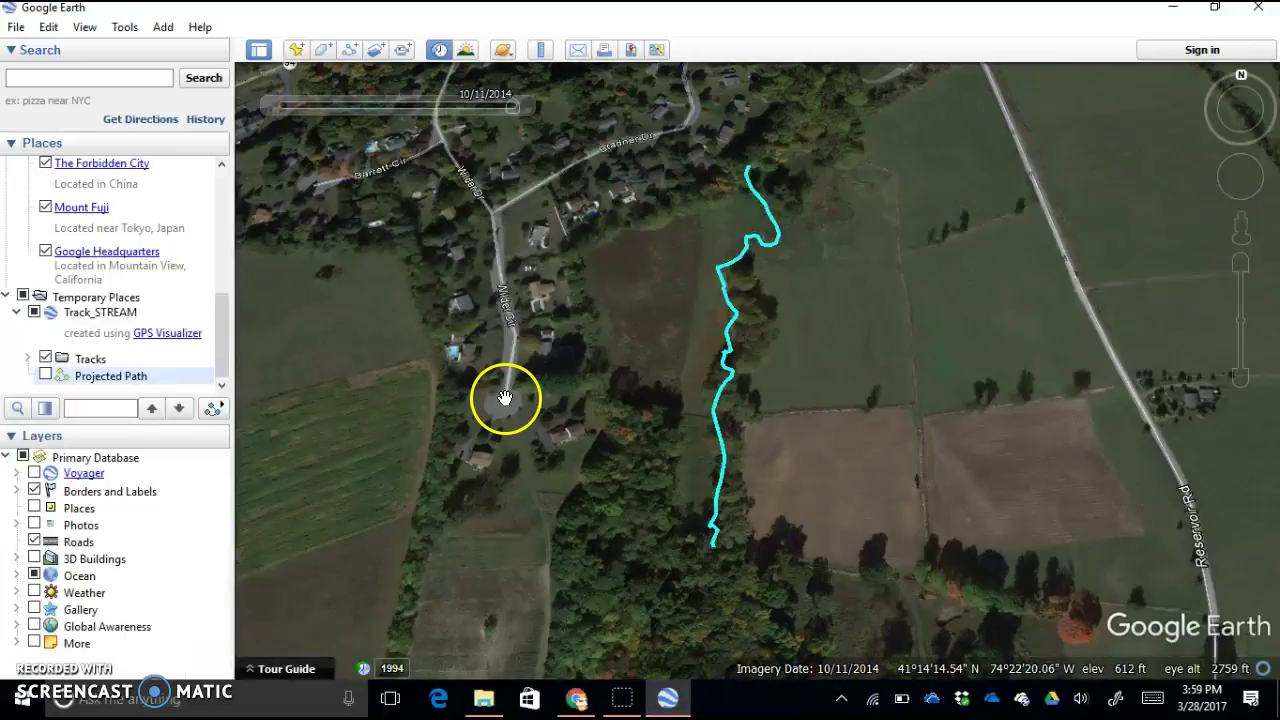
{"action": "mouse_move", "coordinate": [588, 695]}
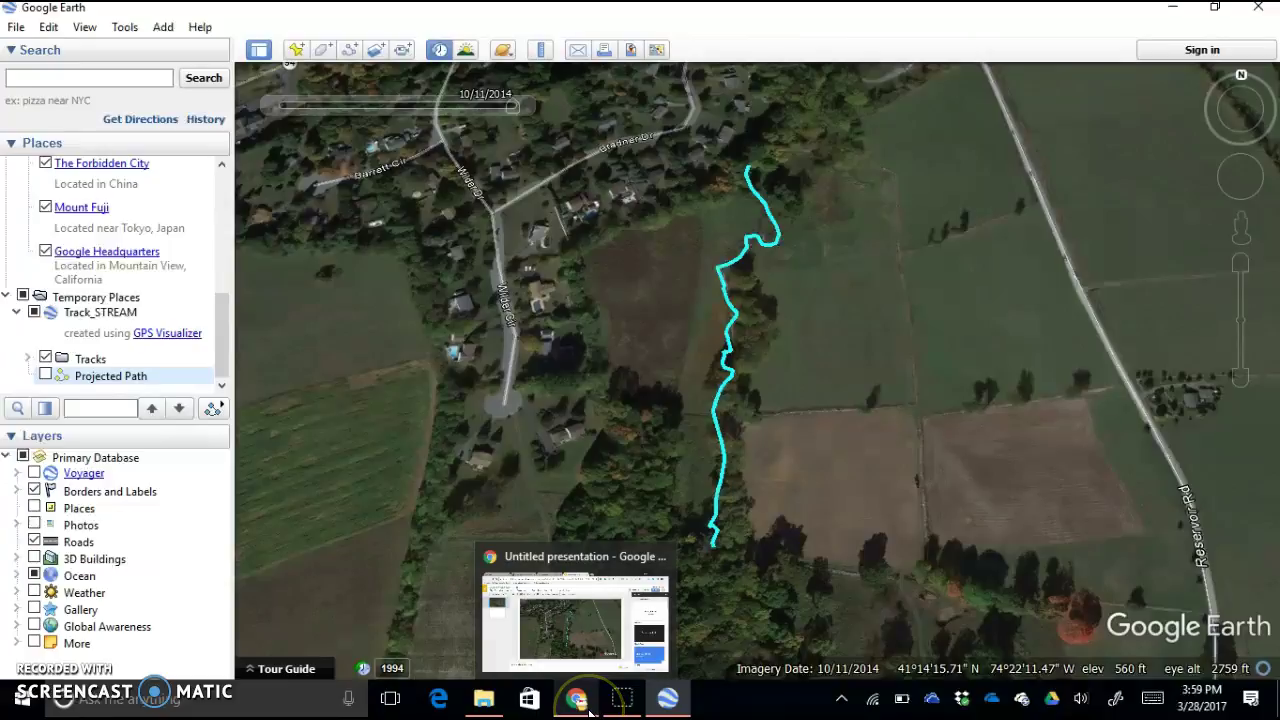
{"action": "left_click", "coordinate": [590, 648]}
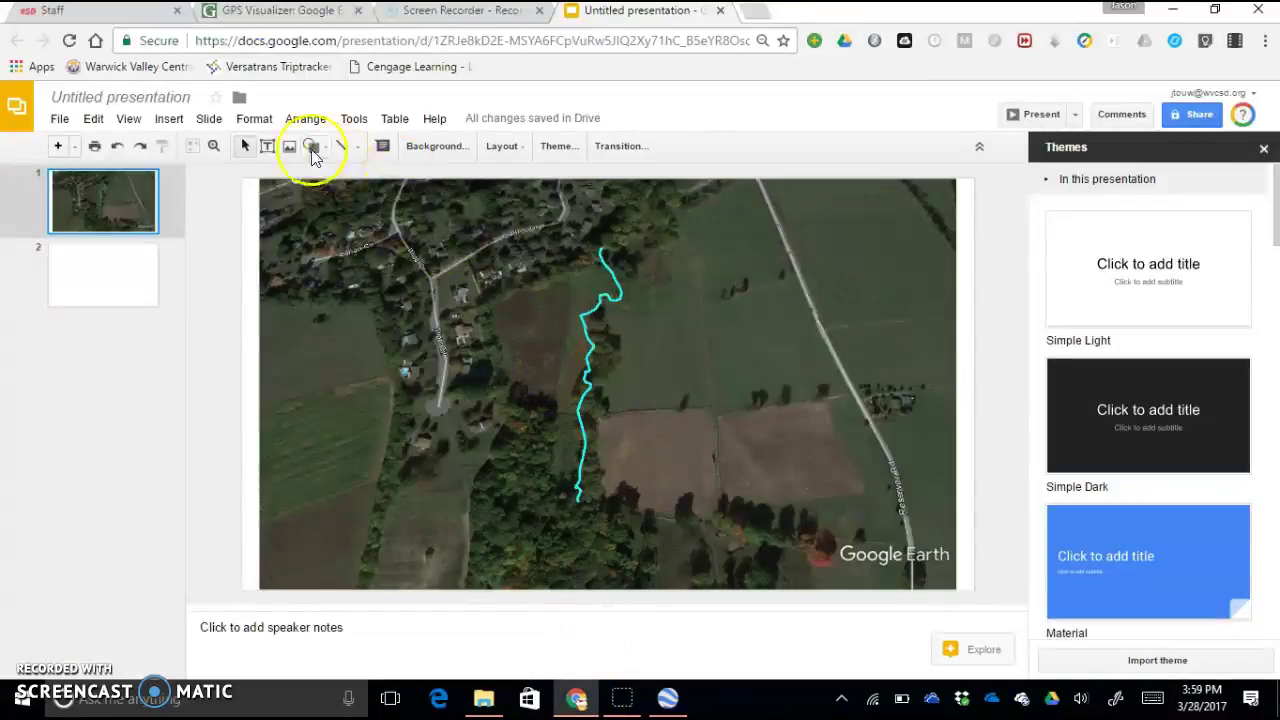
- Draw a text box over the map's top-right area with white text colour
{"action": "left_click", "coordinate": [170, 118]}
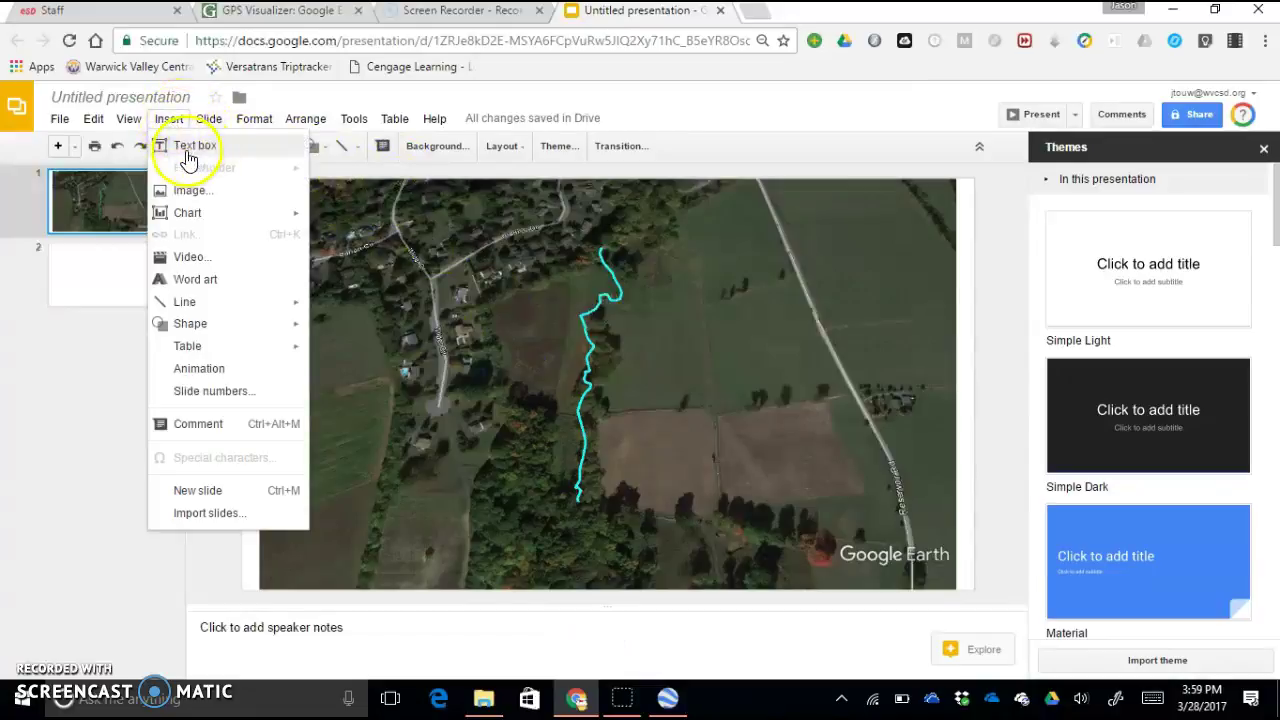
{"action": "left_click", "coordinate": [186, 150]}
{"action": "left_click_drag", "start_coordinate": [712, 196], "coordinate": [929, 268]}
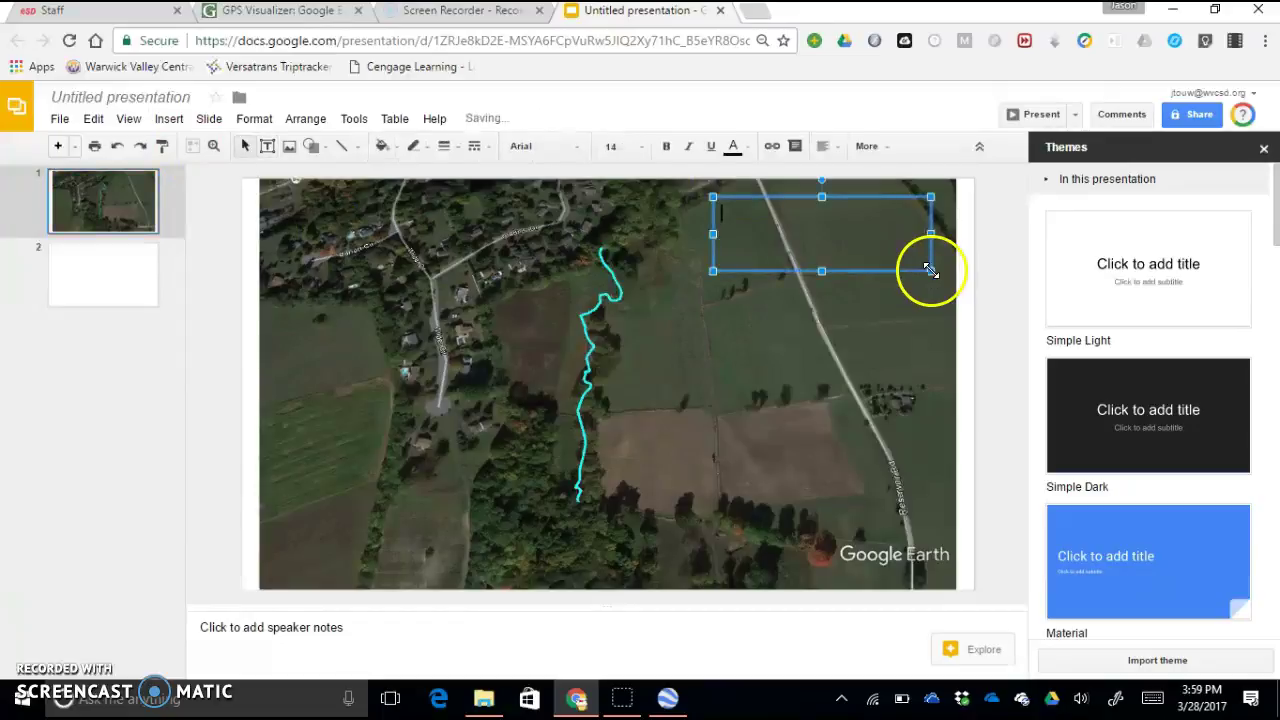
{"action": "left_click", "coordinate": [748, 150]}
{"action": "left_click", "coordinate": [883, 214]}
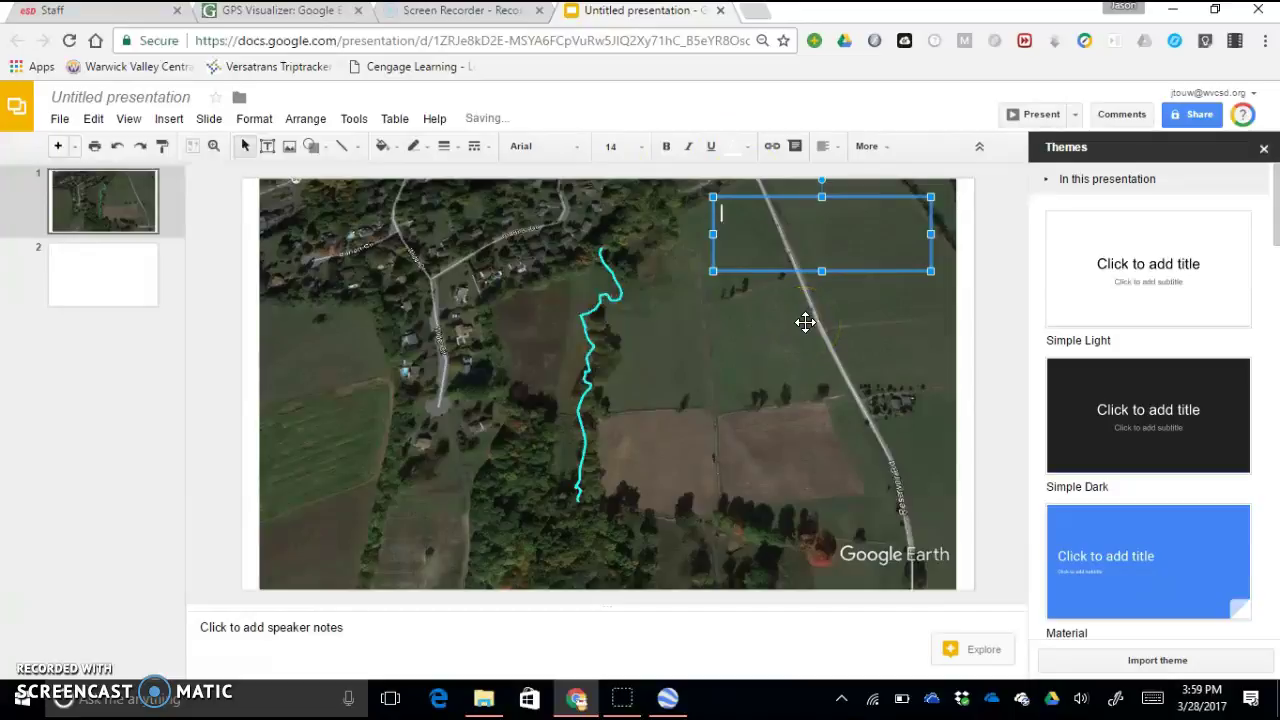
- Type 'Path of Stream, 3/30/2016' and 'Imagery Date: 10/11/2014', then open slide 2
{"action": "type", "text": "Path of Stream, 3/30/2016"}
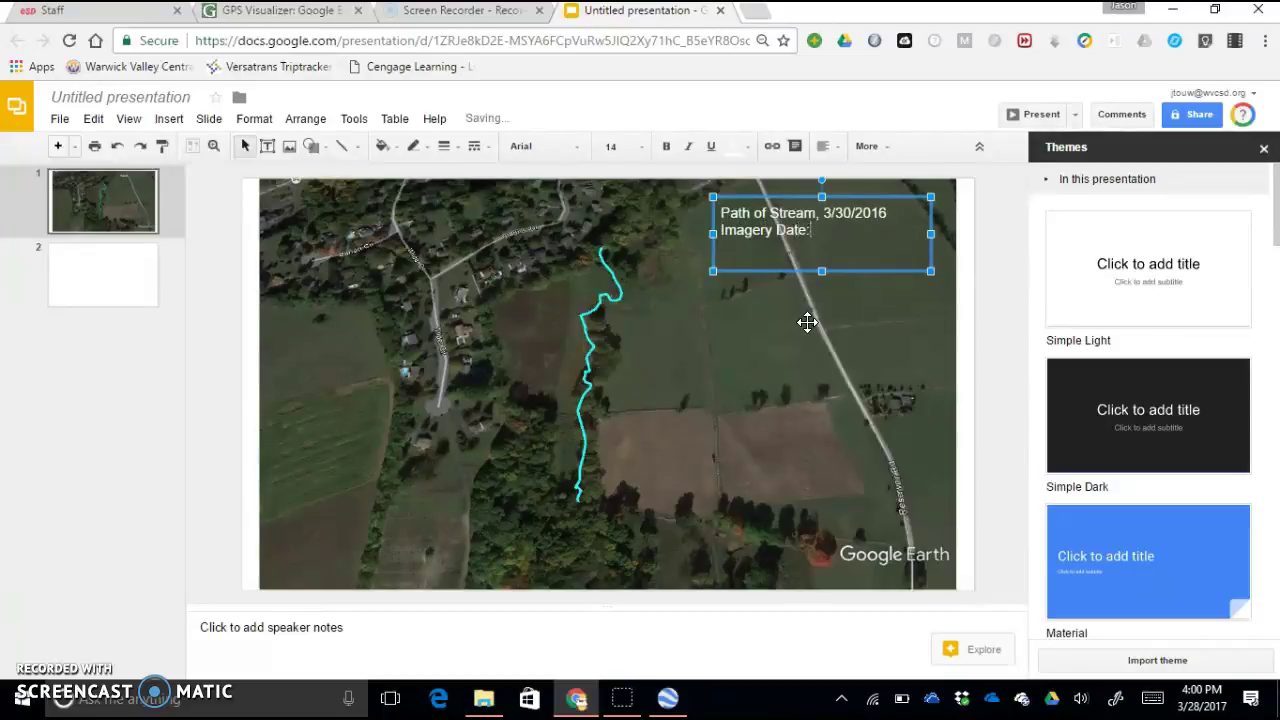
{"action": "left_click", "coordinate": [667, 700]}
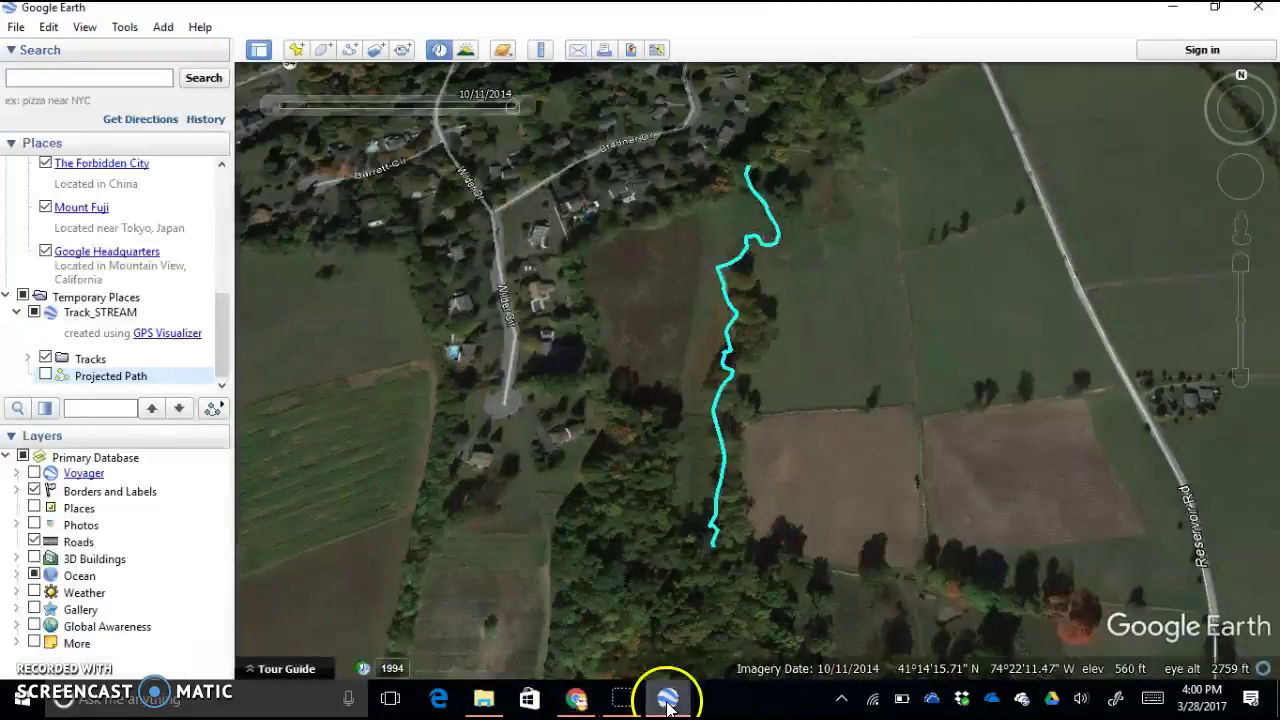
{"action": "left_click", "coordinate": [577, 703]}
{"action": "type", "text": "10/11/2014"}
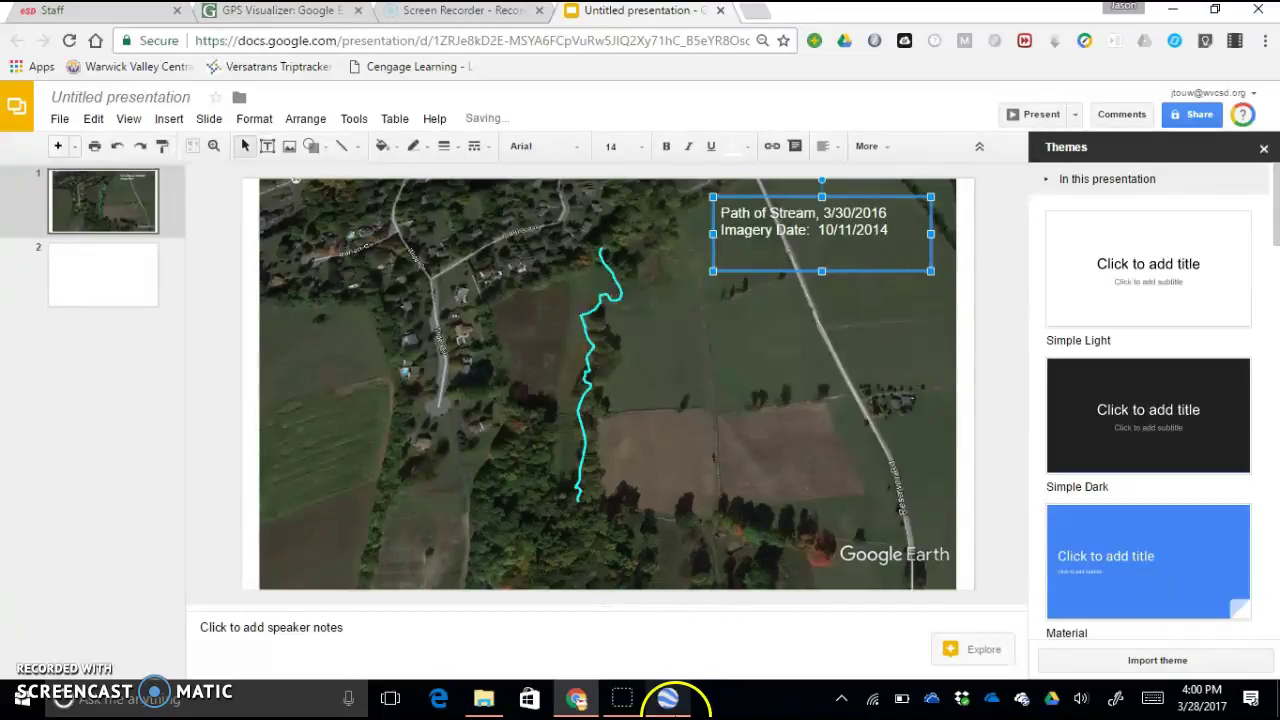
{"action": "left_click", "coordinate": [667, 700]}
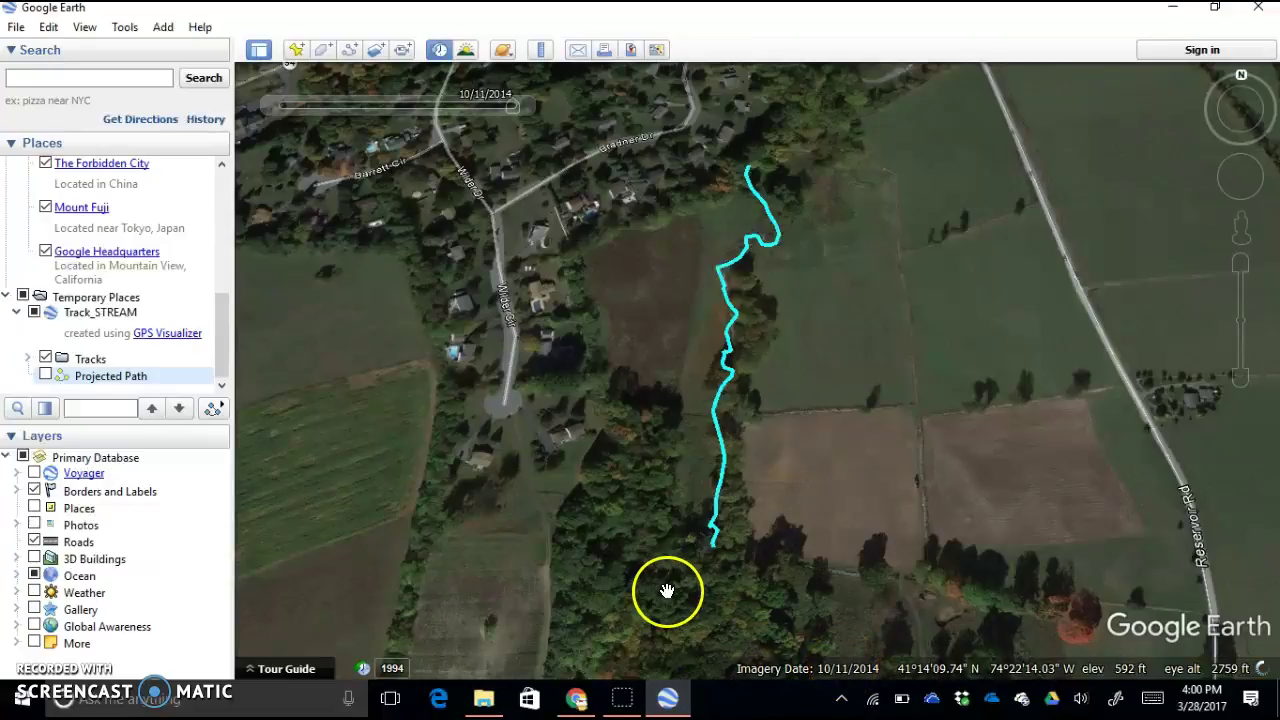
{"action": "left_click", "coordinate": [577, 699]}
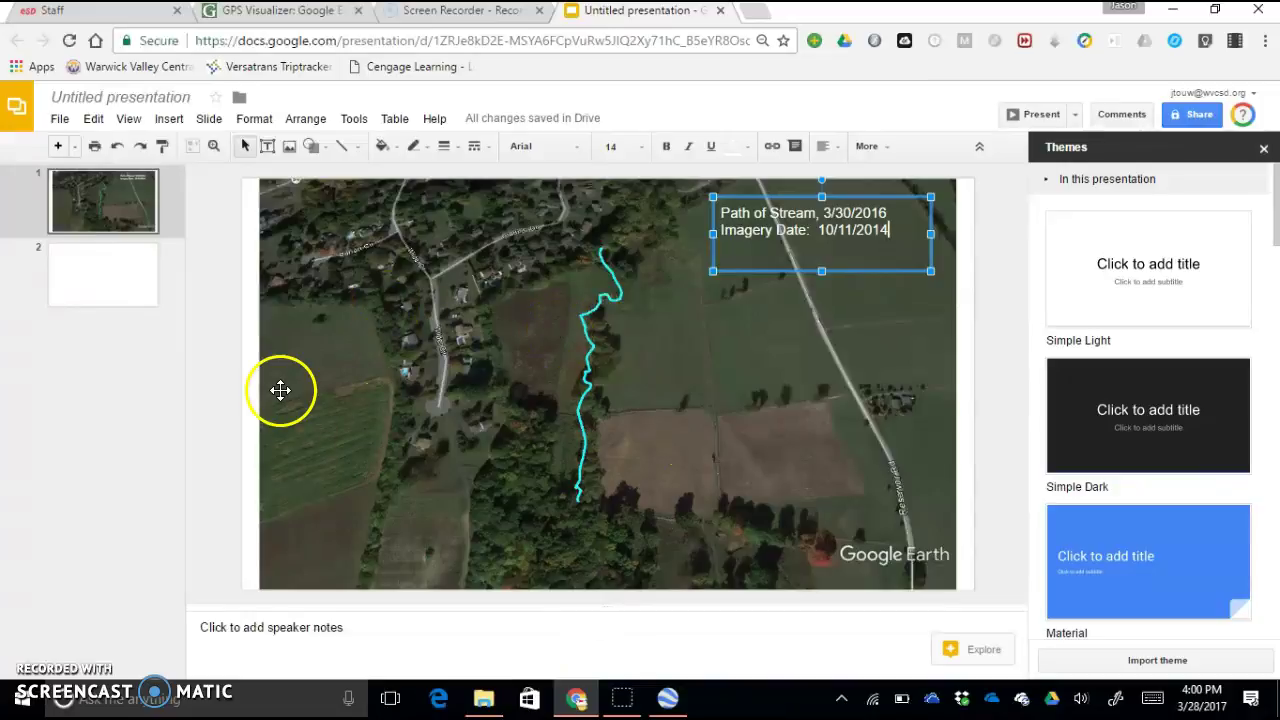
{"action": "left_click", "coordinate": [120, 272]}
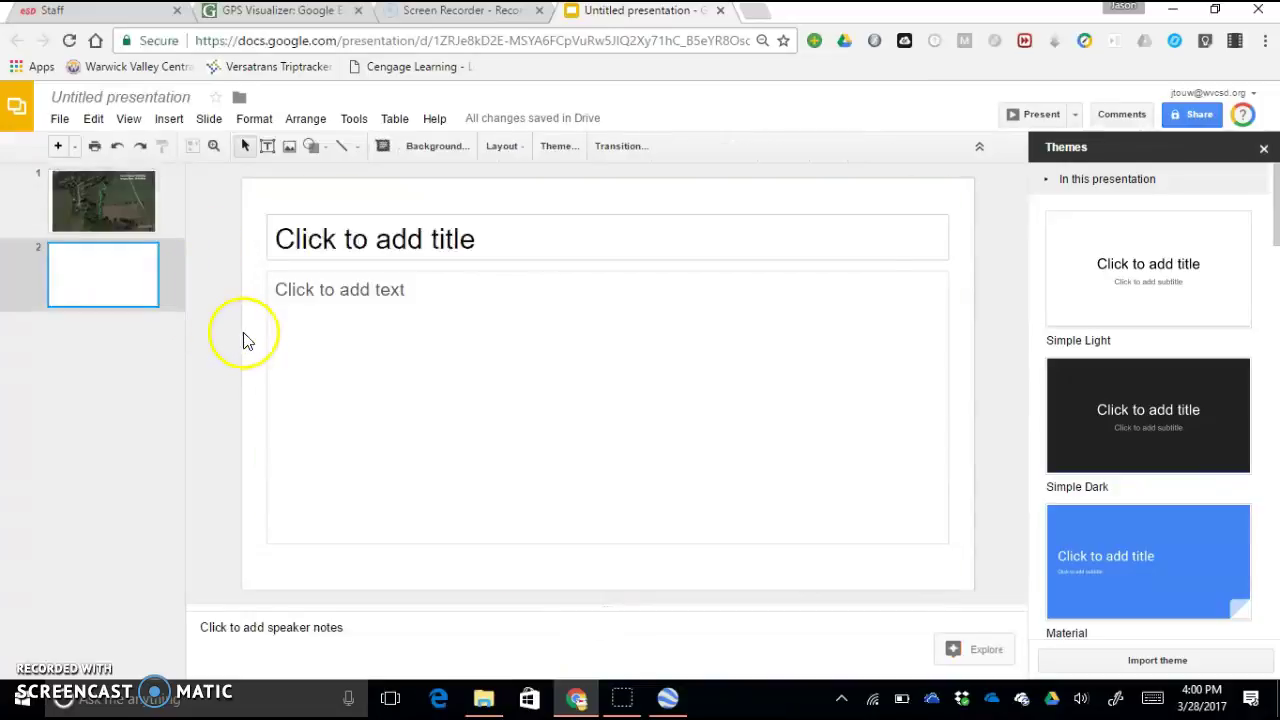
- Step Google Earth's historical imagery back to 5/26/2011 and copy that stream view as an image
{"action": "left_click", "coordinate": [668, 699]}
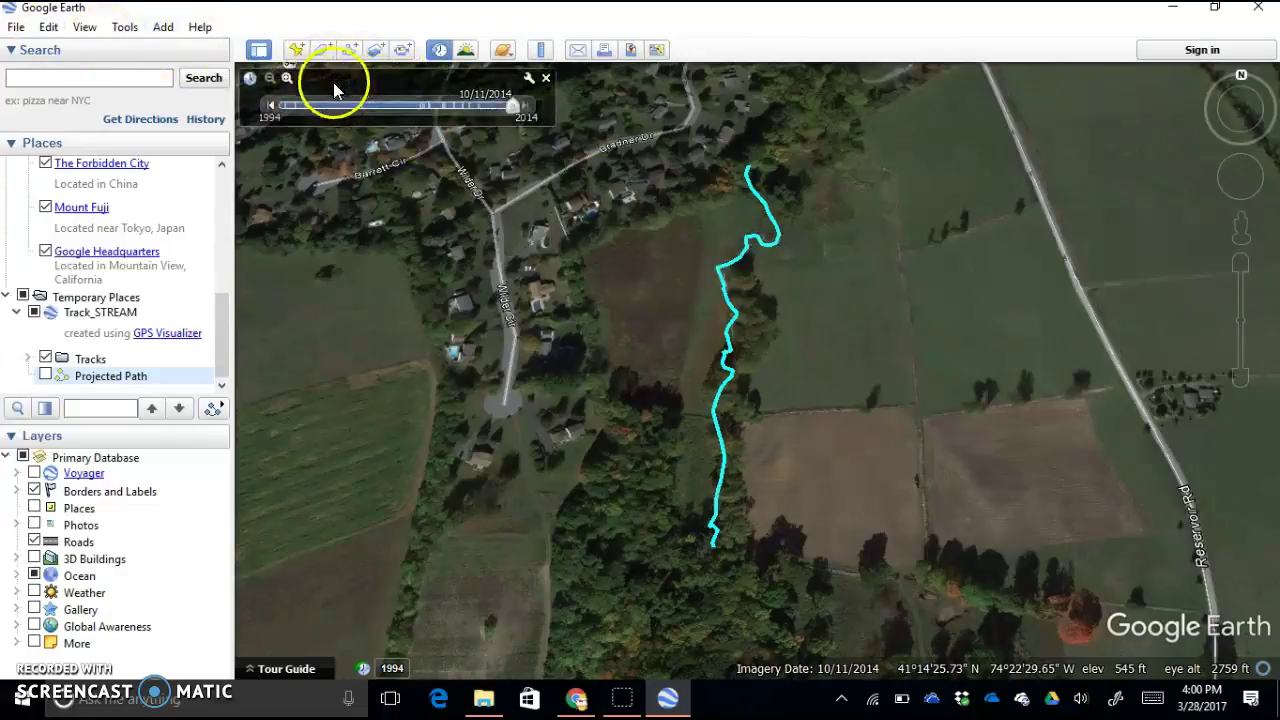
{"action": "left_click", "coordinate": [270, 105]}
{"action": "left_click", "coordinate": [400, 155]}
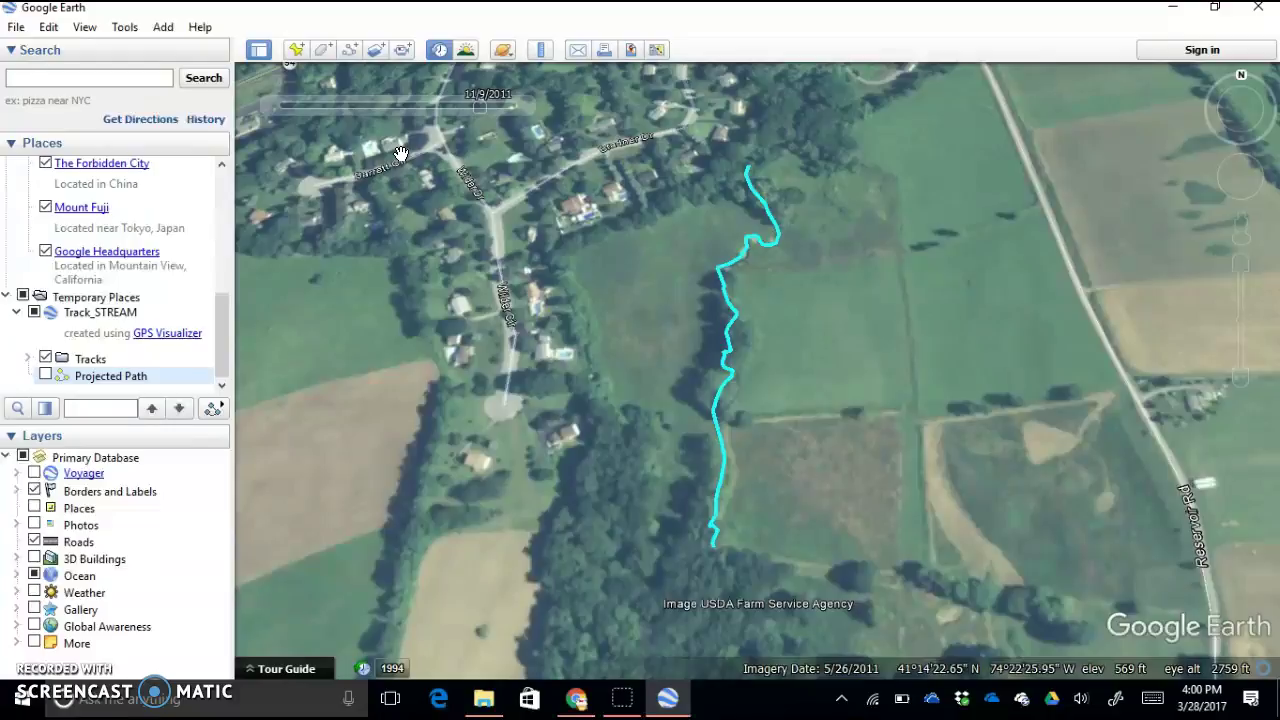
{"action": "mouse_move", "coordinate": [505, 100]}
{"action": "mouse_move", "coordinate": [575, 700]}
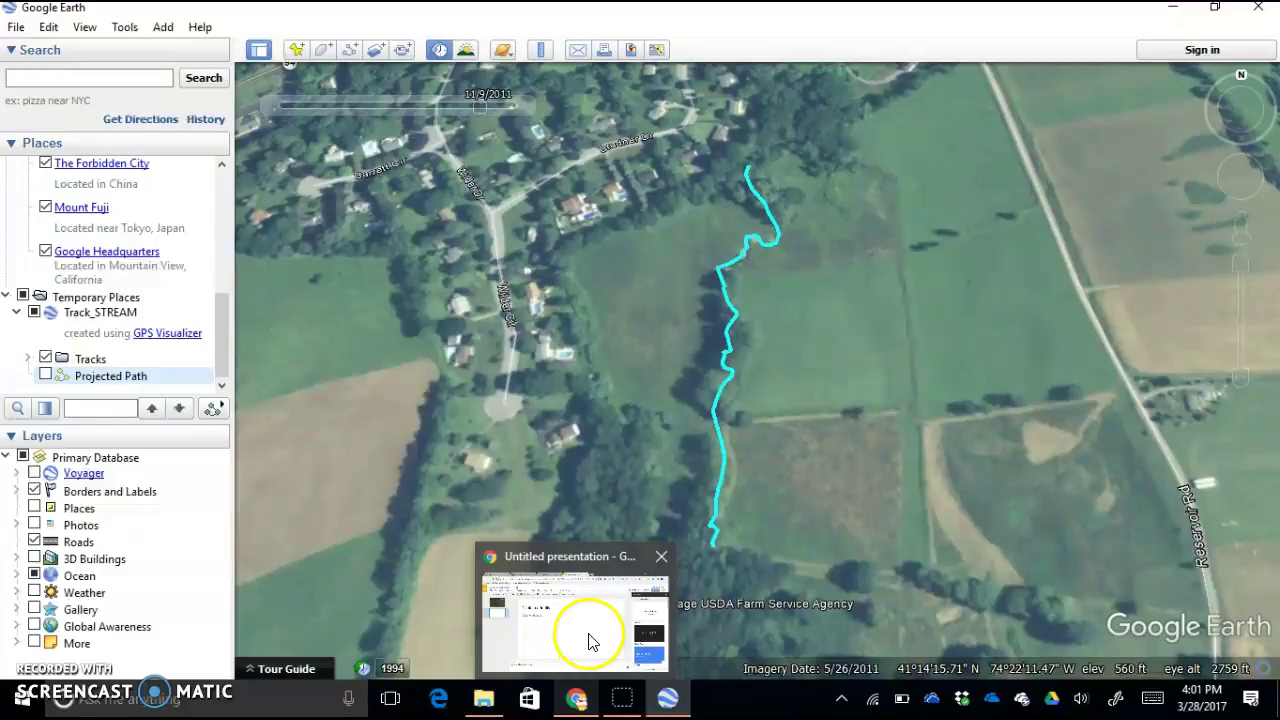
{"action": "left_click", "coordinate": [48, 27]}
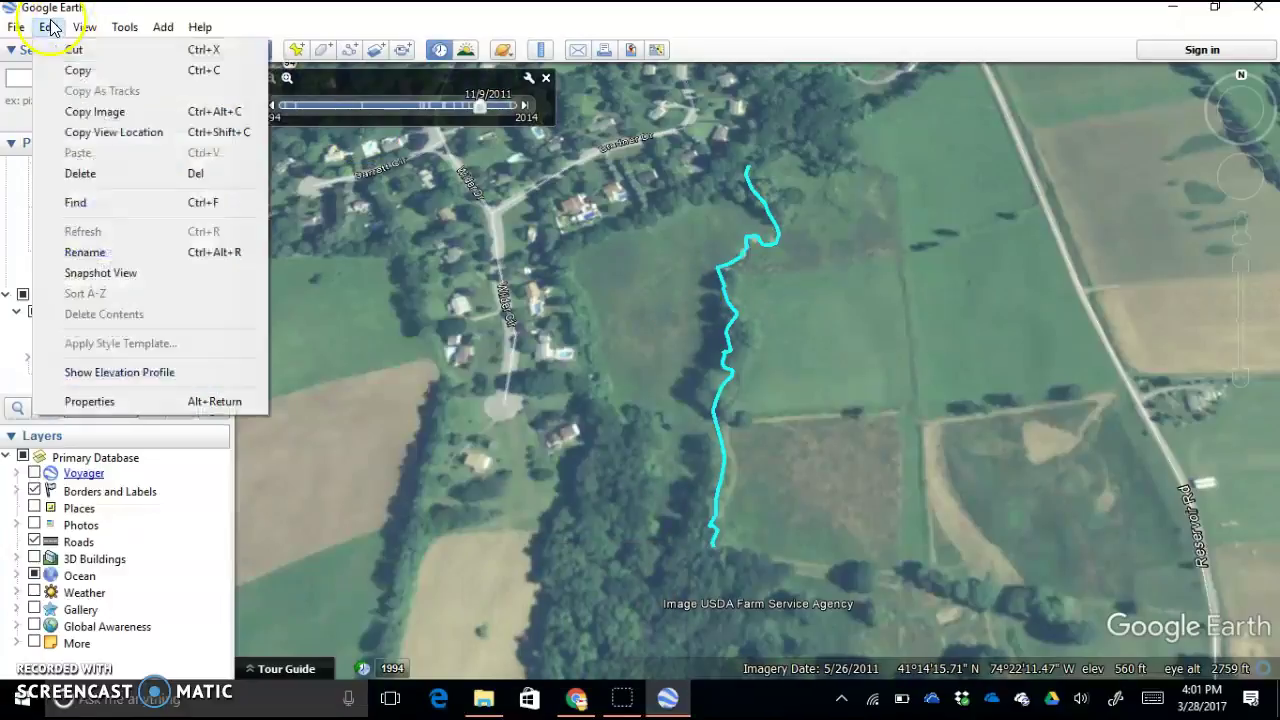
{"action": "left_click", "coordinate": [85, 117]}
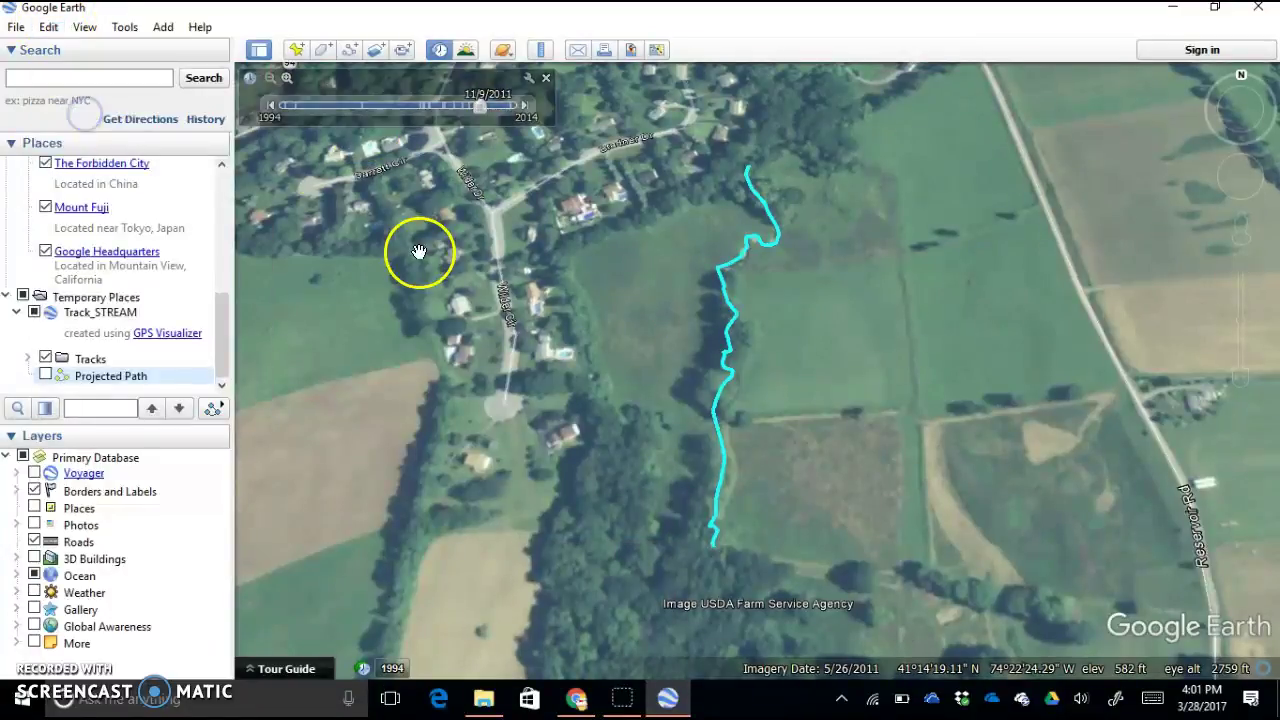
- Paste the 2011 map onto slide 2 and copy slide 1's stream label
{"action": "left_click", "coordinate": [568, 690]}
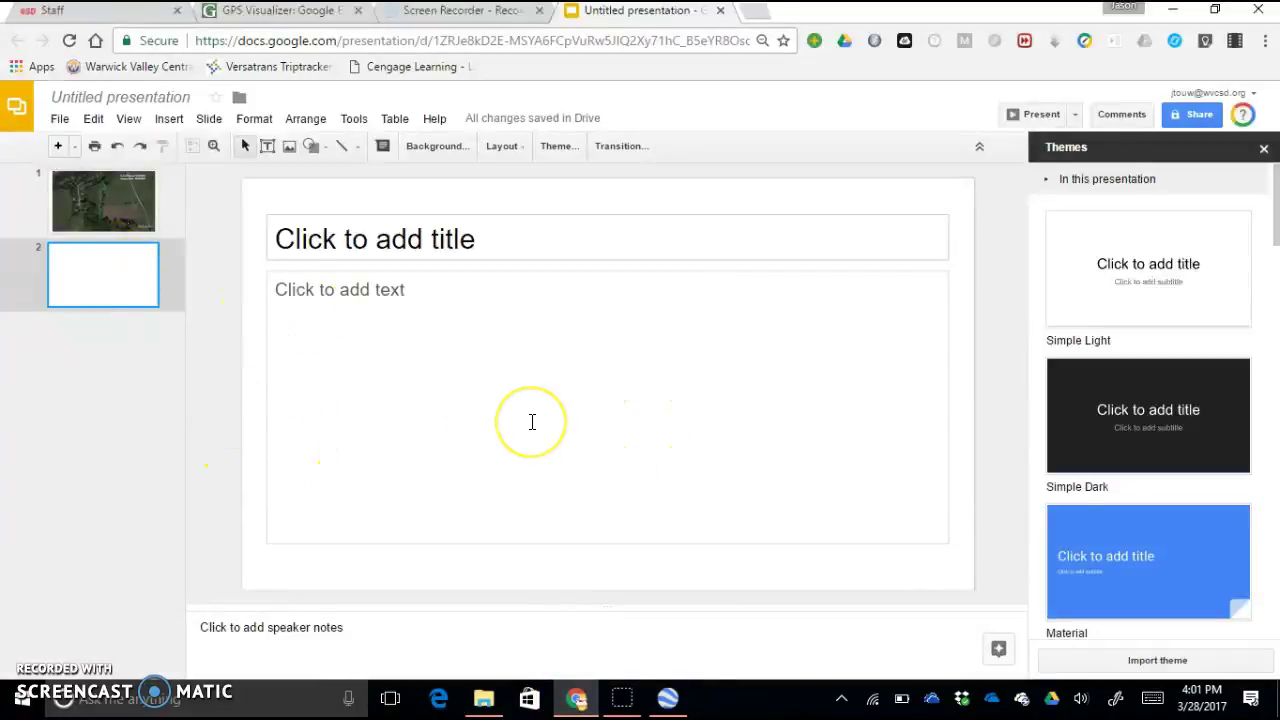
{"action": "key", "text": "ctrl+v"}
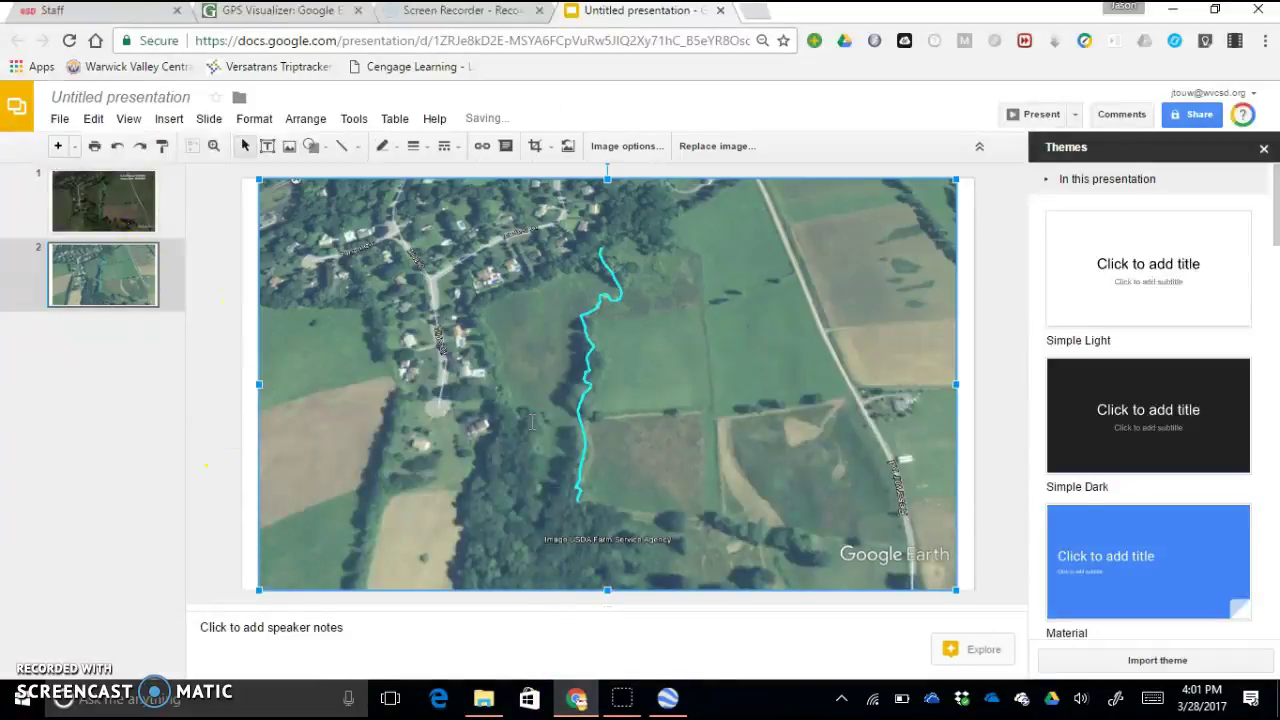
{"action": "left_click", "coordinate": [106, 198]}
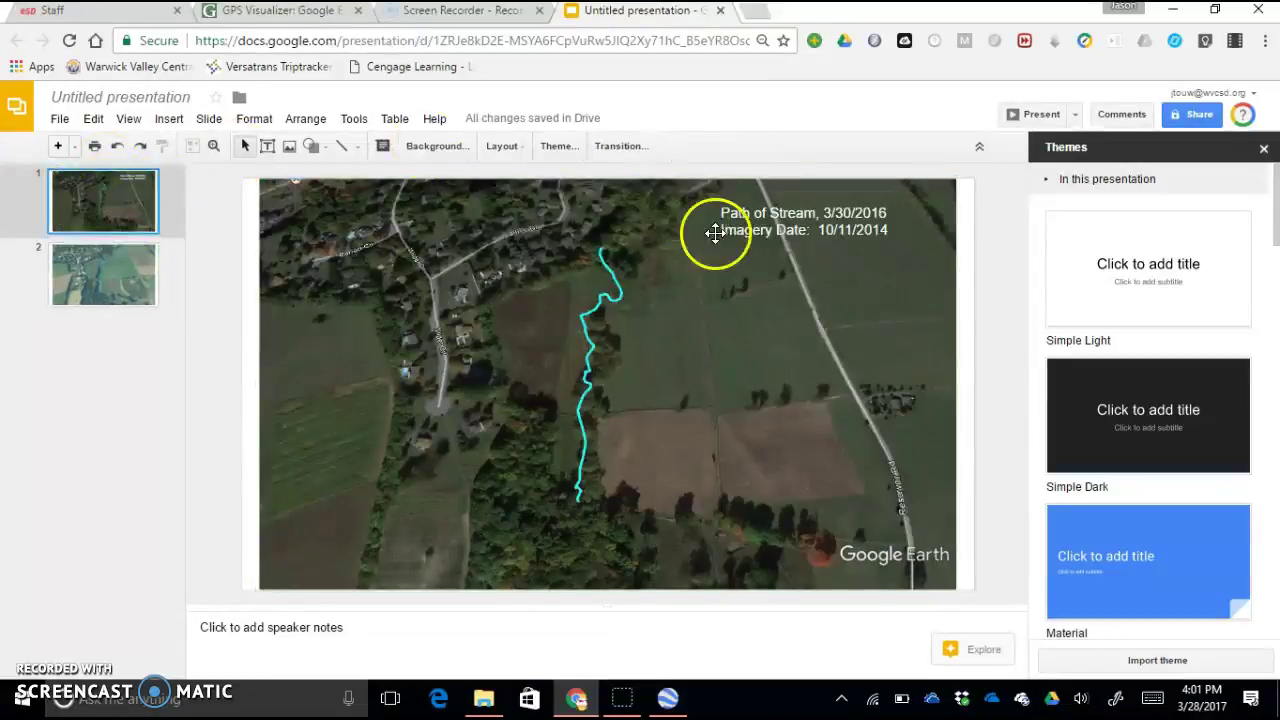
{"action": "left_click", "coordinate": [762, 229]}
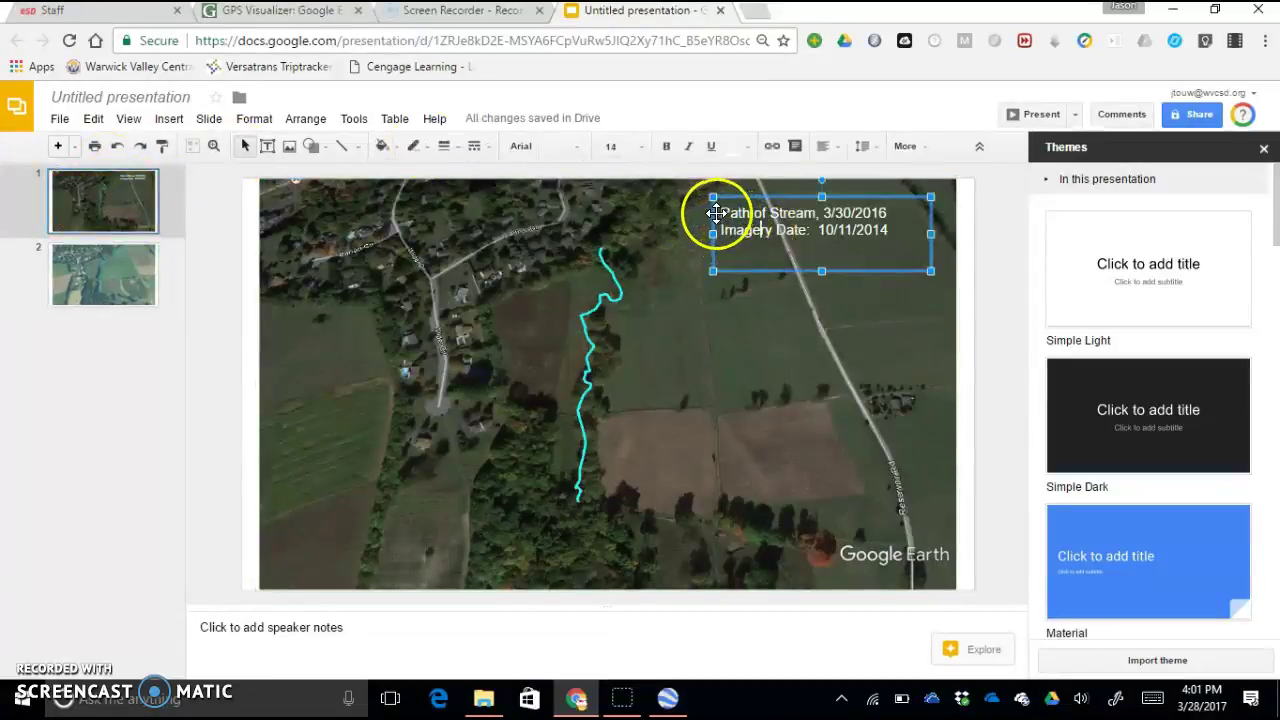
{"action": "right_click", "coordinate": [717, 219]}
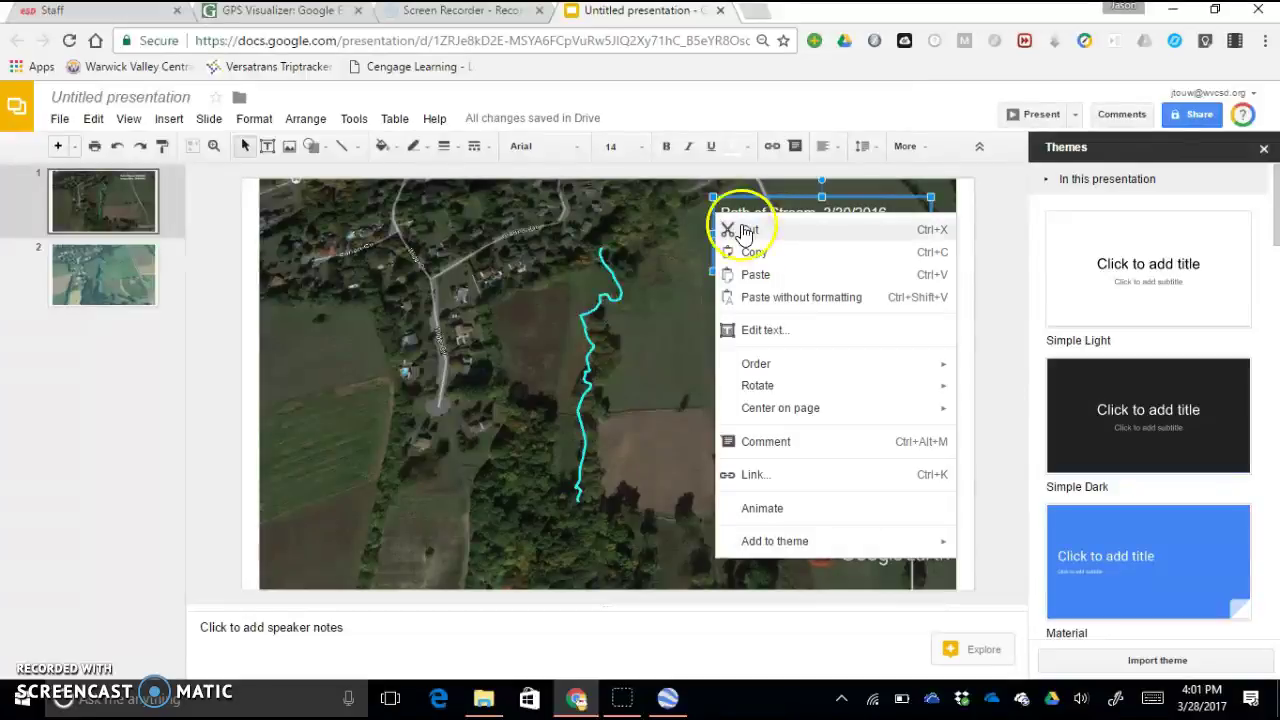
{"action": "left_click", "coordinate": [750, 253]}
- Paste the label onto slide 2 and change its imagery date to 5/26/2011
{"action": "left_click", "coordinate": [143, 271]}
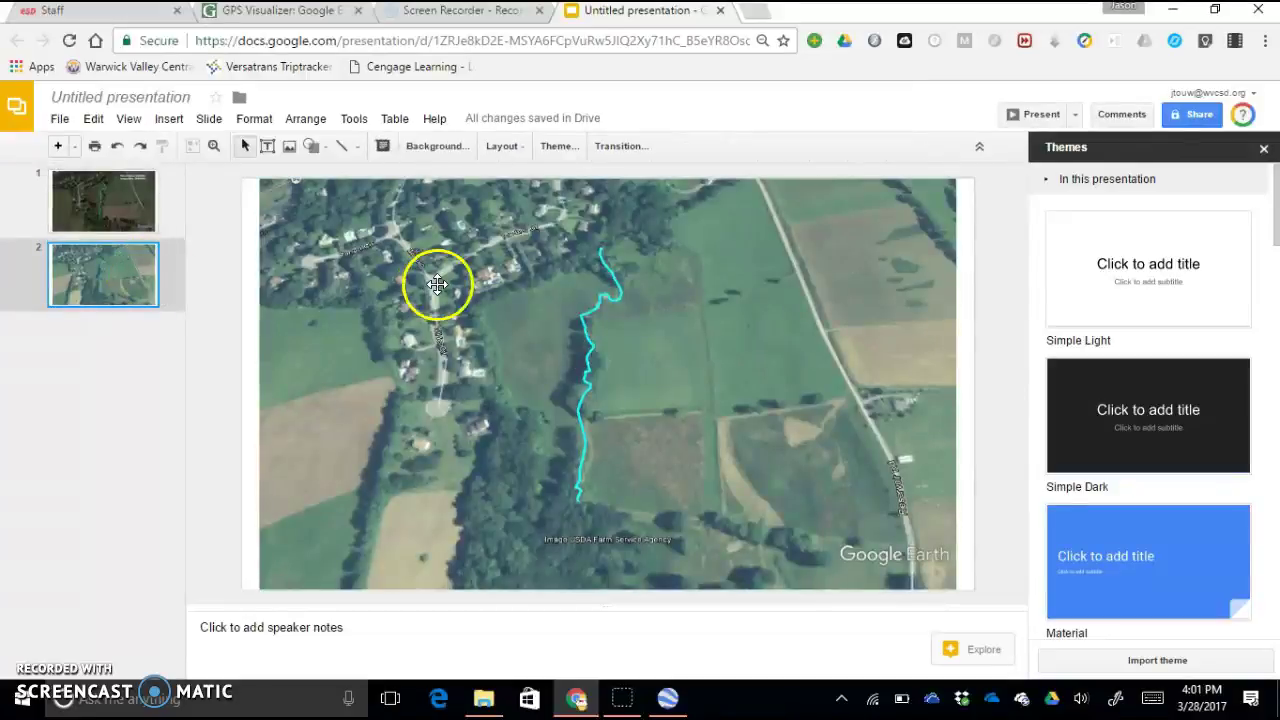
{"action": "right_click", "coordinate": [687, 391]}
{"action": "left_click", "coordinate": [766, 360]}
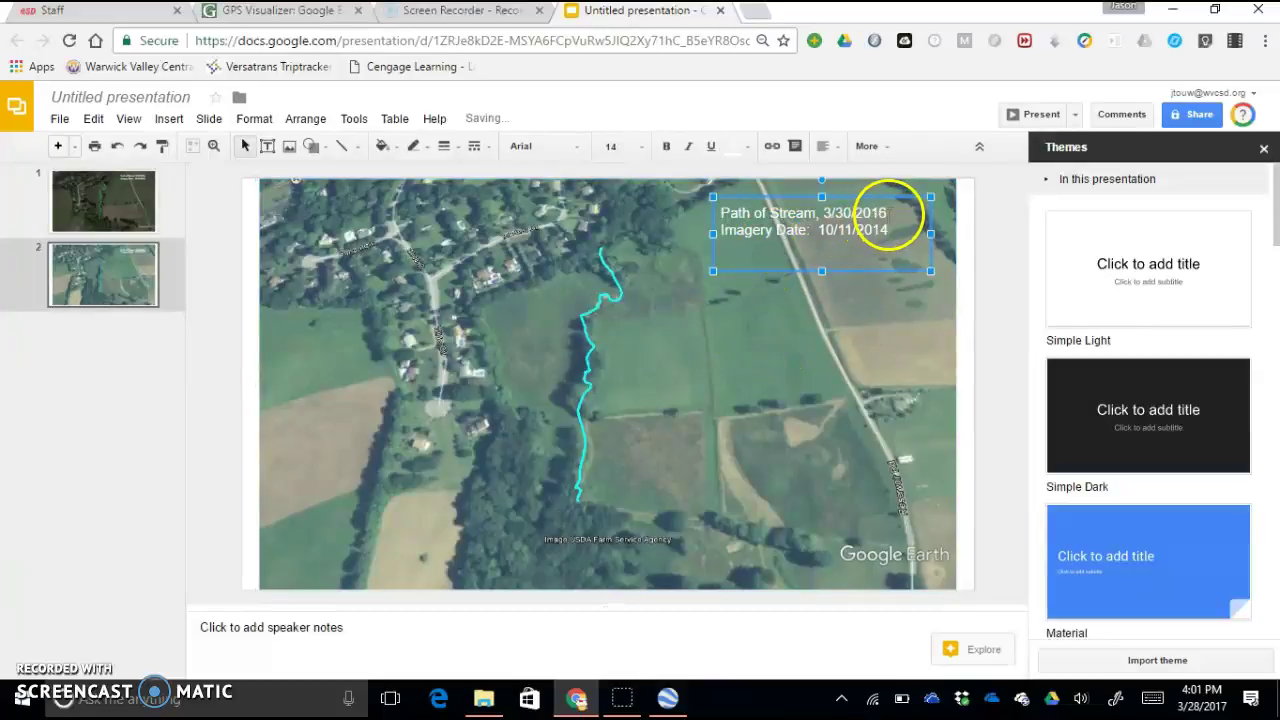
{"action": "left_click", "coordinate": [887, 232]}
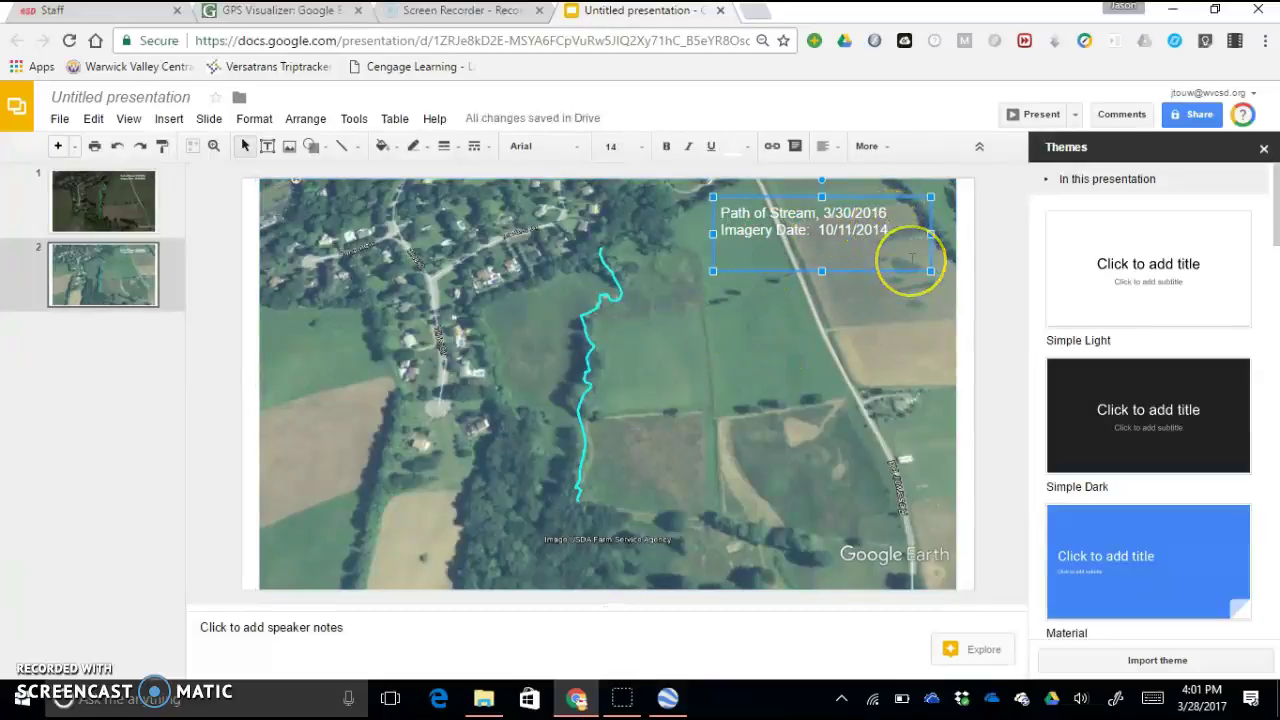
{"action": "key", "text": "BackSpace"}
{"action": "key", "text": "BackSpace"}
{"action": "key", "text": "BackSpace"}
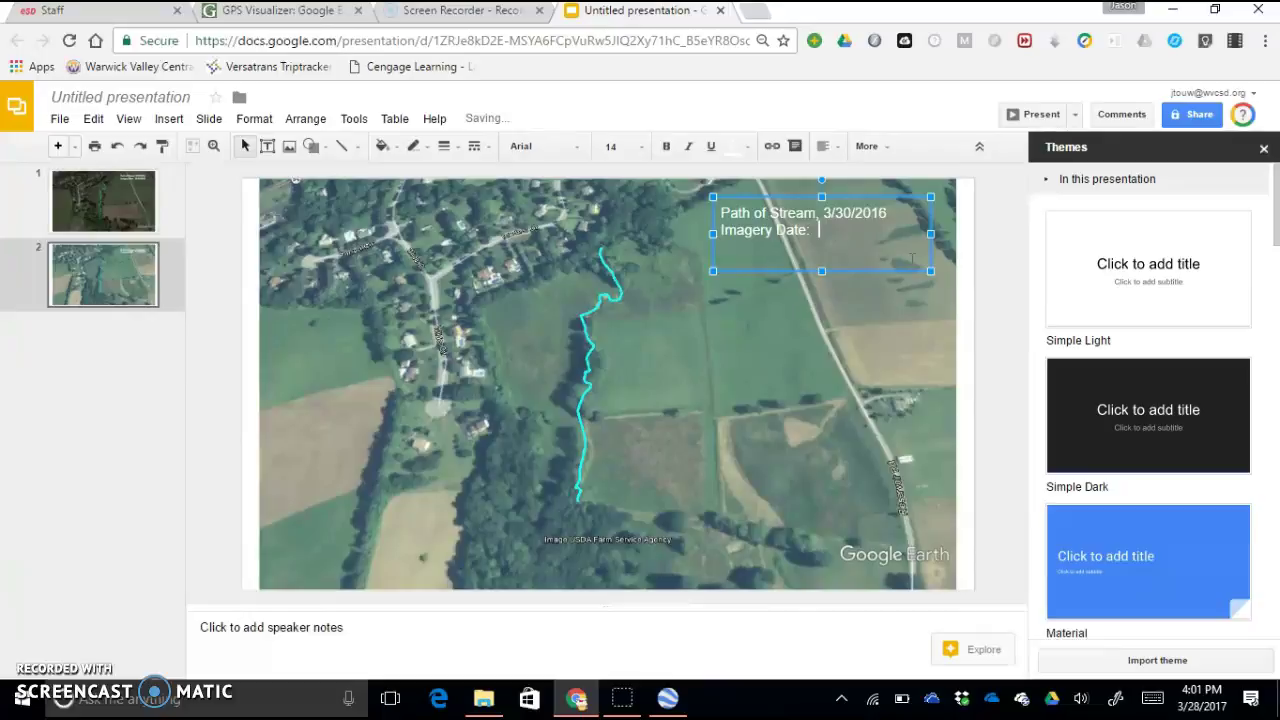
{"action": "left_click", "coordinate": [668, 698]}
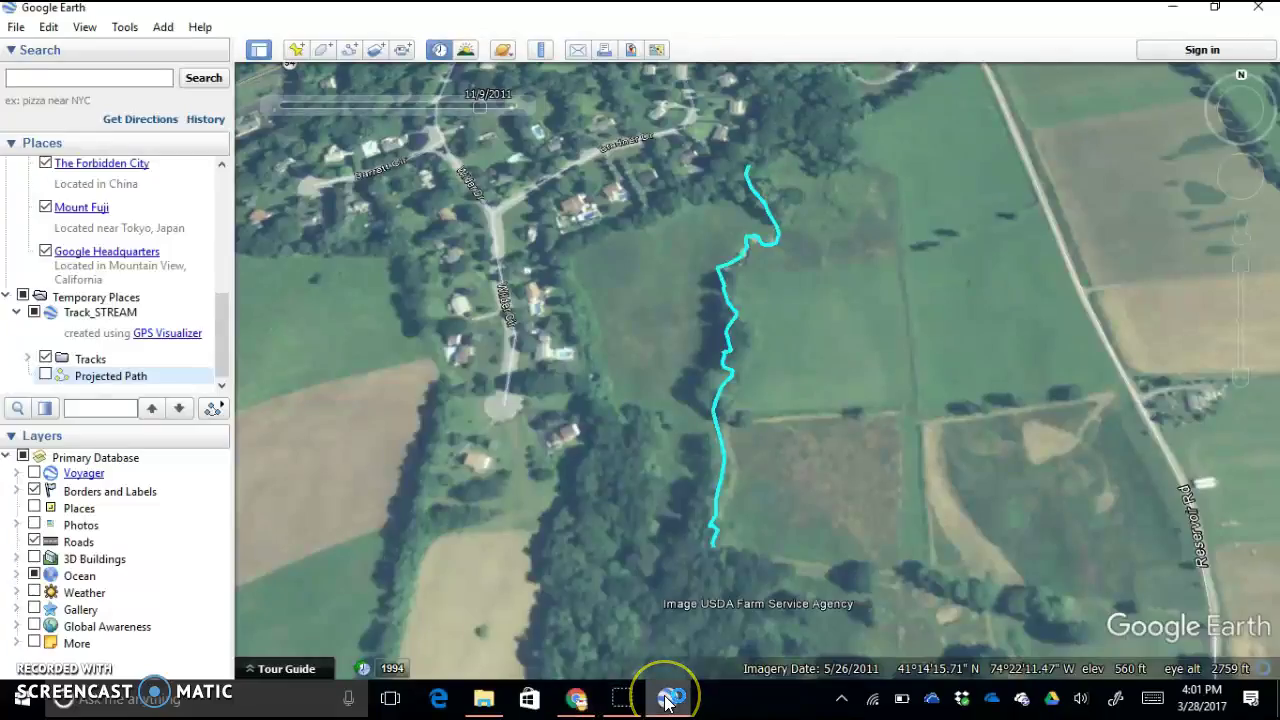
{"action": "left_click", "coordinate": [576, 698]}
{"action": "type", "text": "26/2011"}
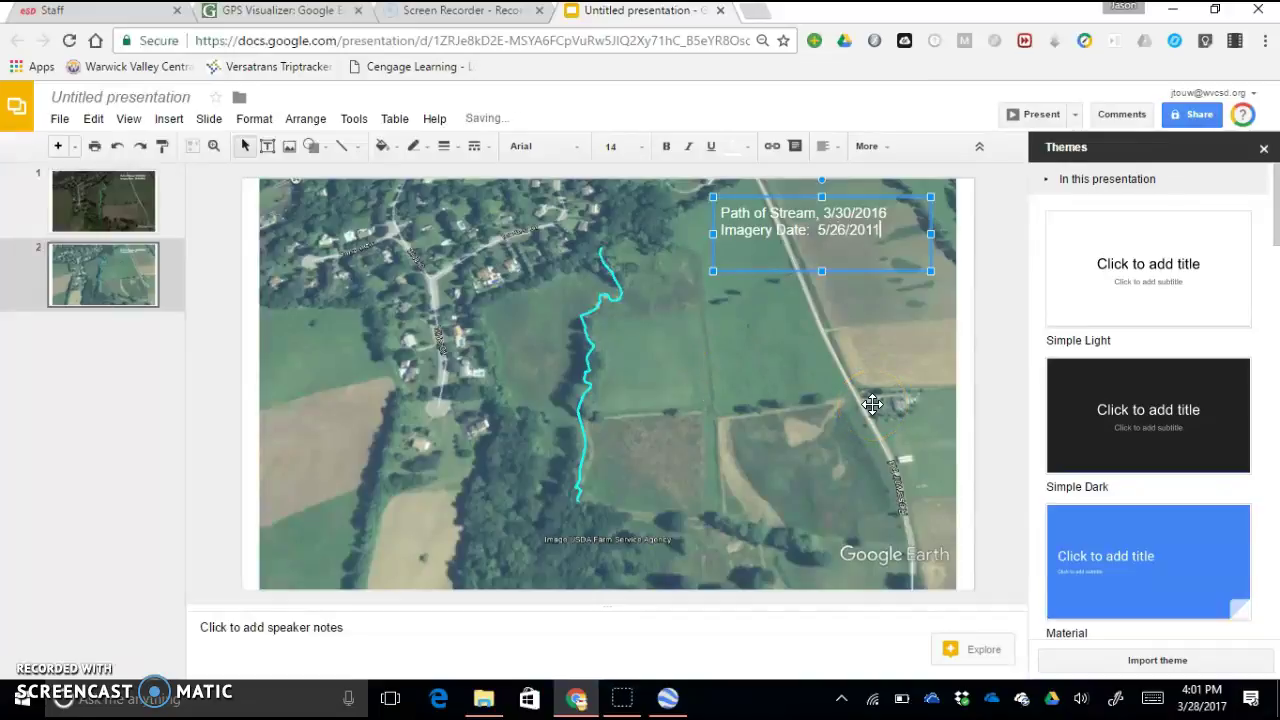
- On slide 1, insert a whitewater rapids photo found by an image search for 'River'
{"action": "left_click", "coordinate": [104, 206]}
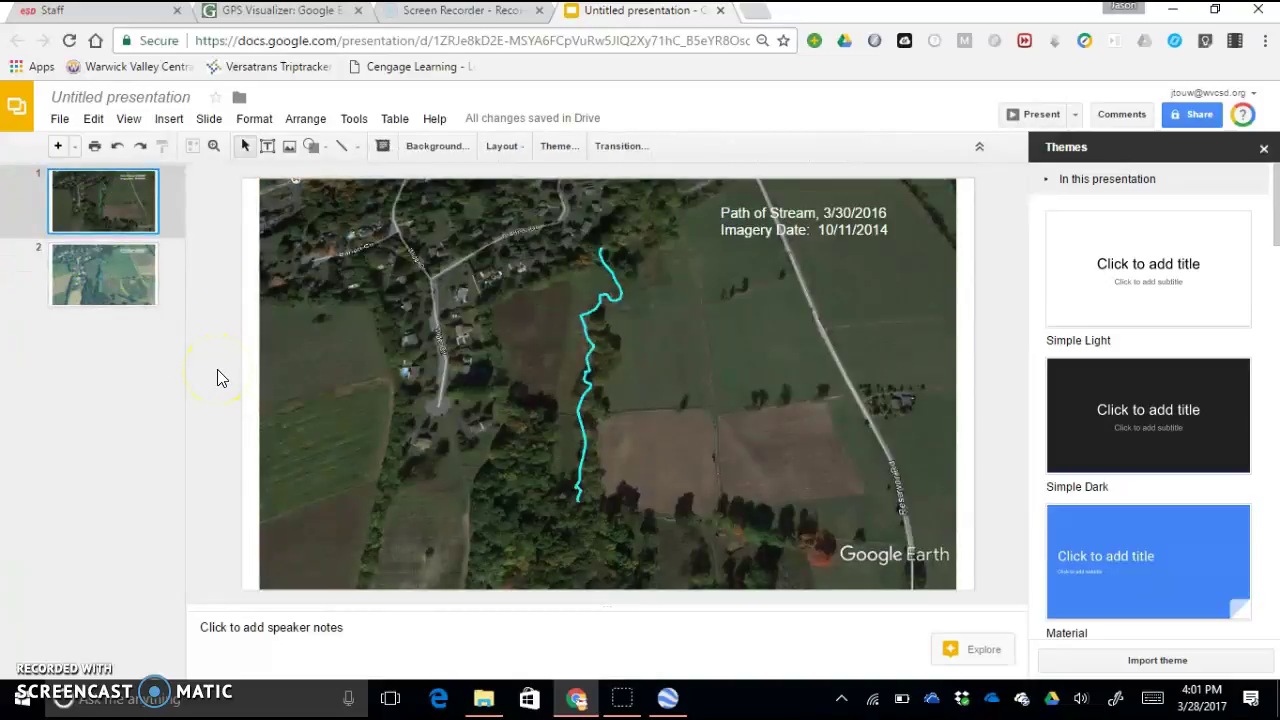
{"action": "left_click", "coordinate": [172, 124]}
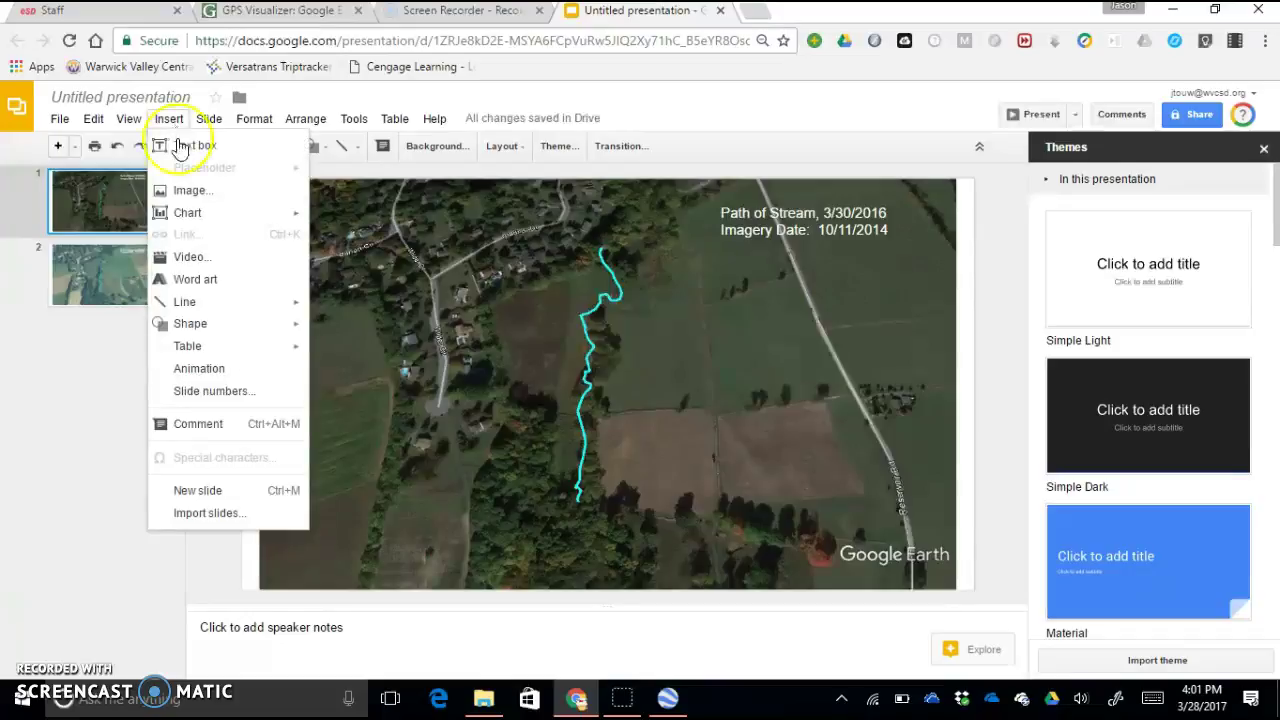
{"action": "left_click", "coordinate": [195, 194]}
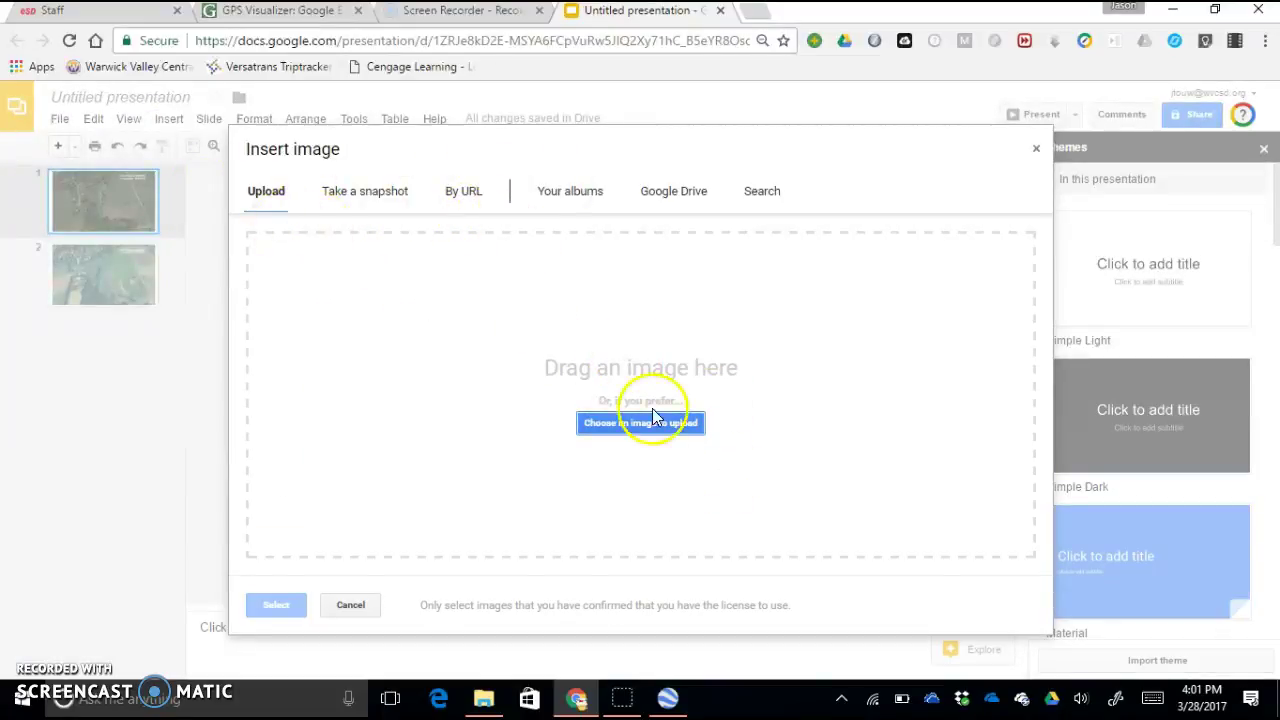
{"action": "left_click", "coordinate": [476, 190]}
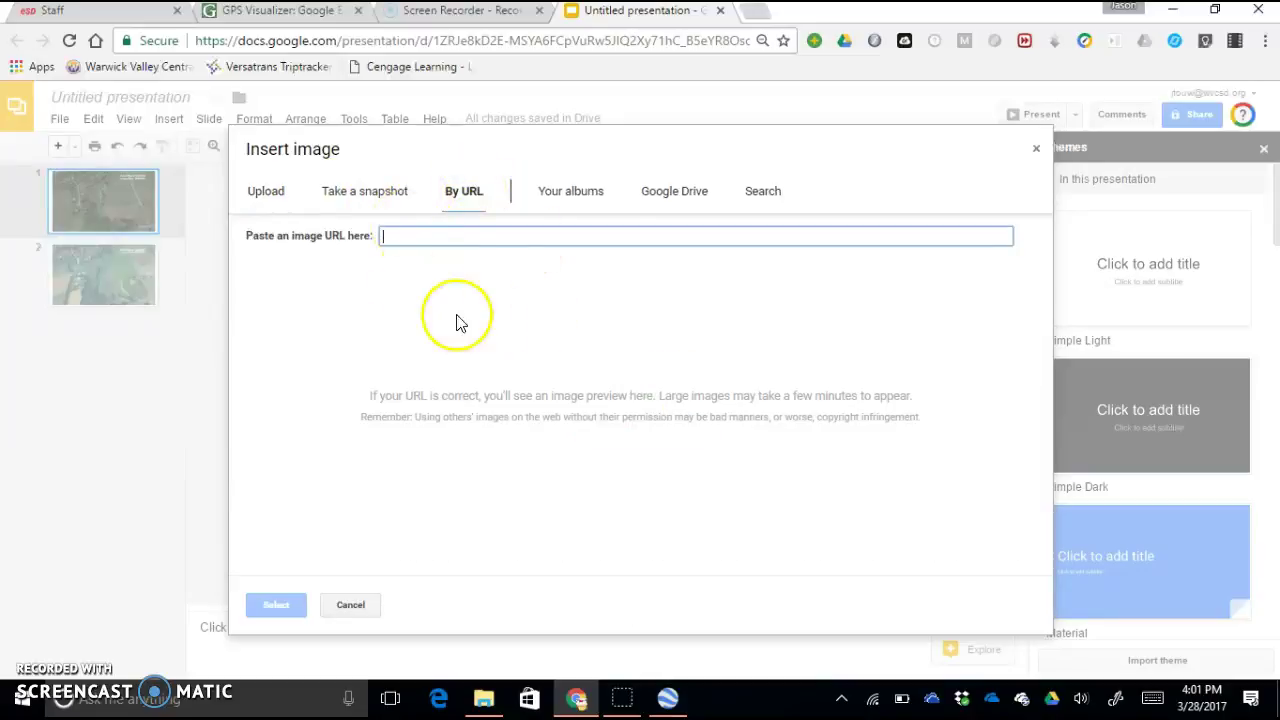
{"action": "type", "text": "River"}
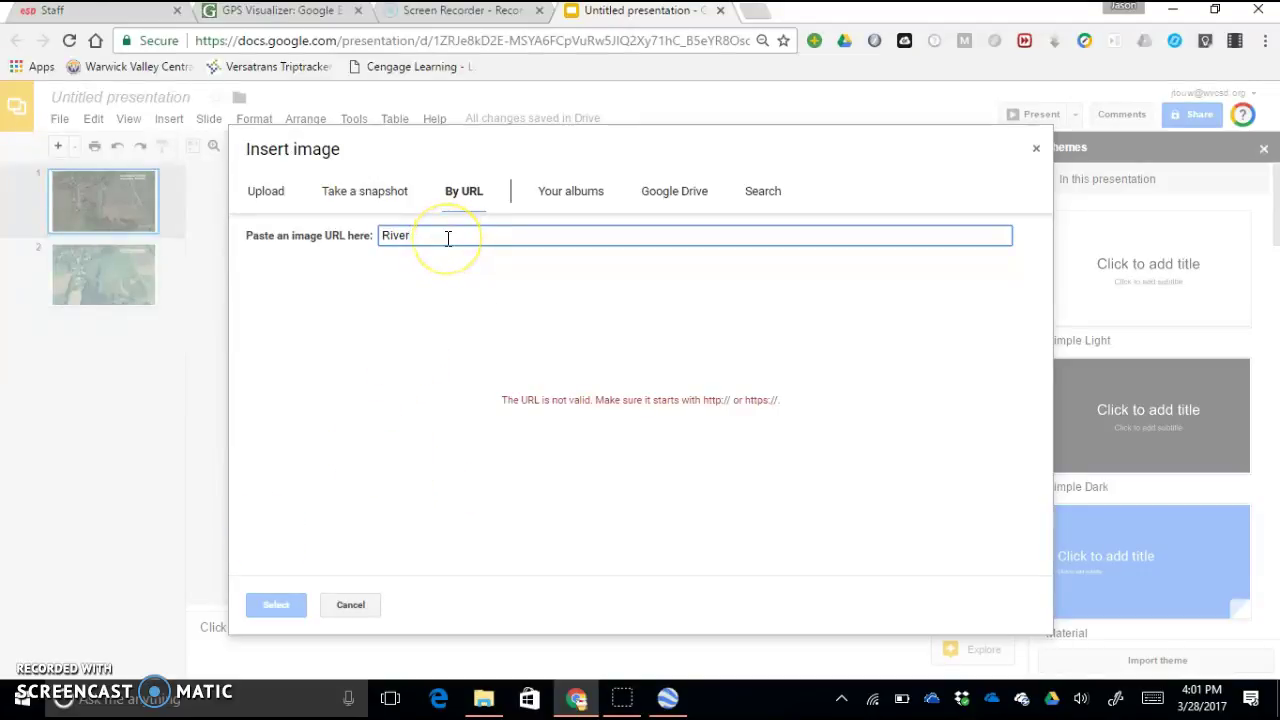
{"action": "left_click", "coordinate": [748, 198]}
{"action": "type", "text": "River"}
{"action": "key", "text": "Return"}
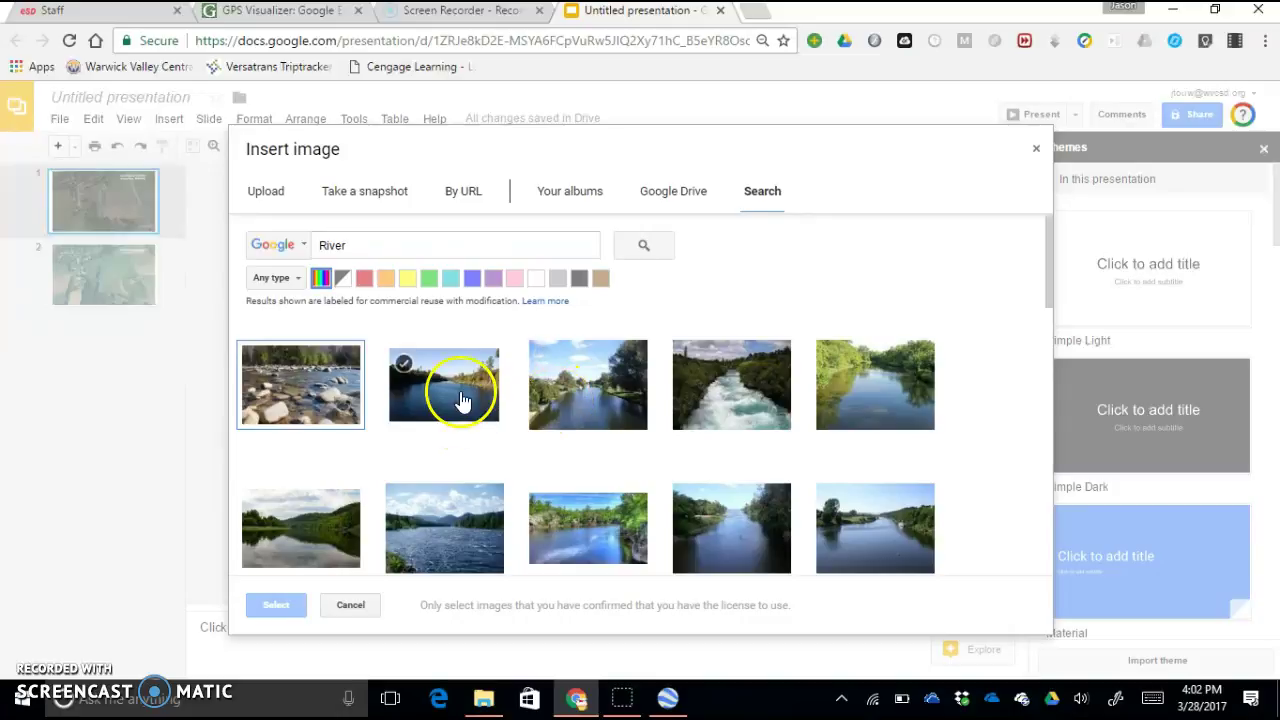
{"action": "left_click", "coordinate": [757, 393]}
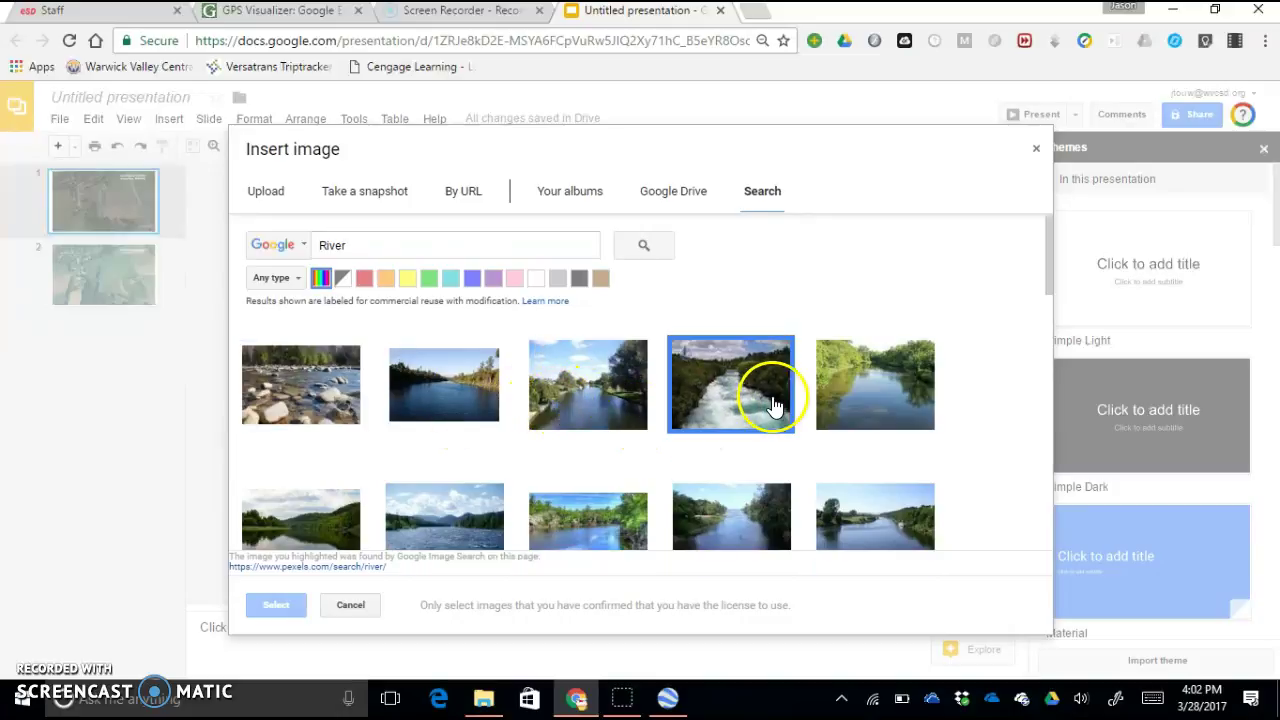
{"action": "left_click", "coordinate": [274, 607]}
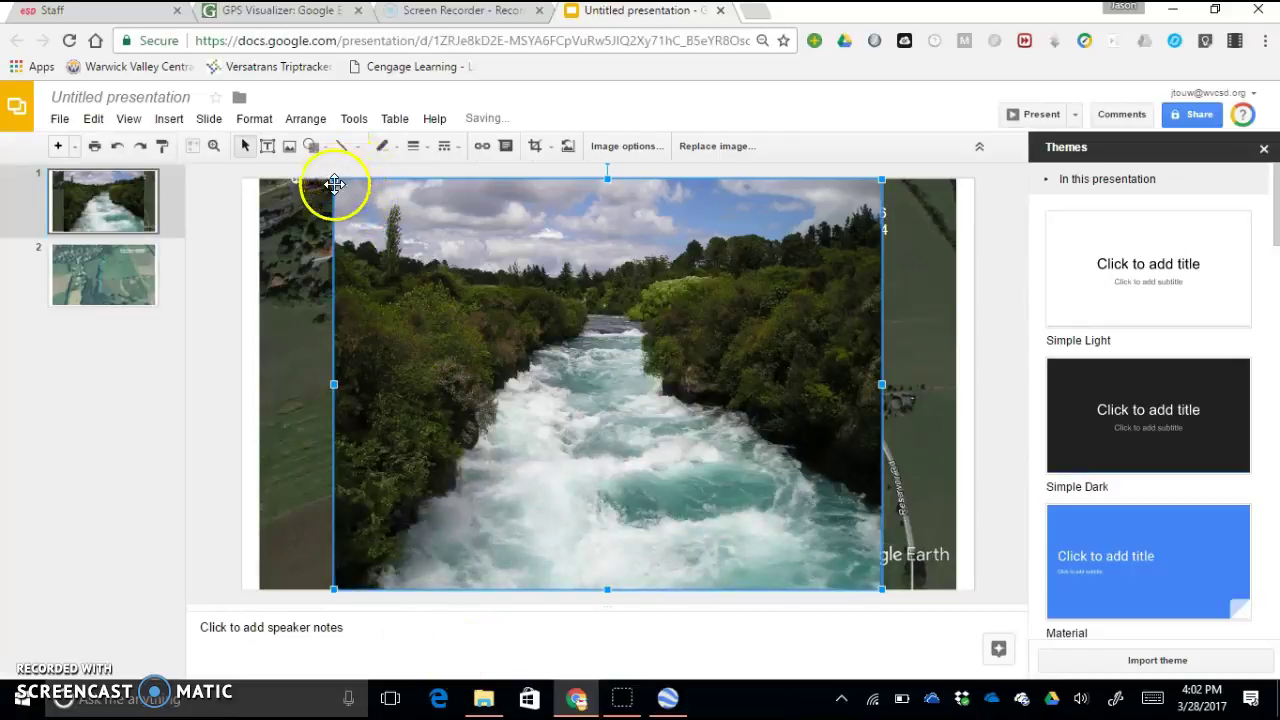
- Shrink the rapids photo to a small inset low on the map and draw a line to it from the stream
{"action": "left_click_drag", "start_coordinate": [334, 180], "coordinate": [775, 453]}
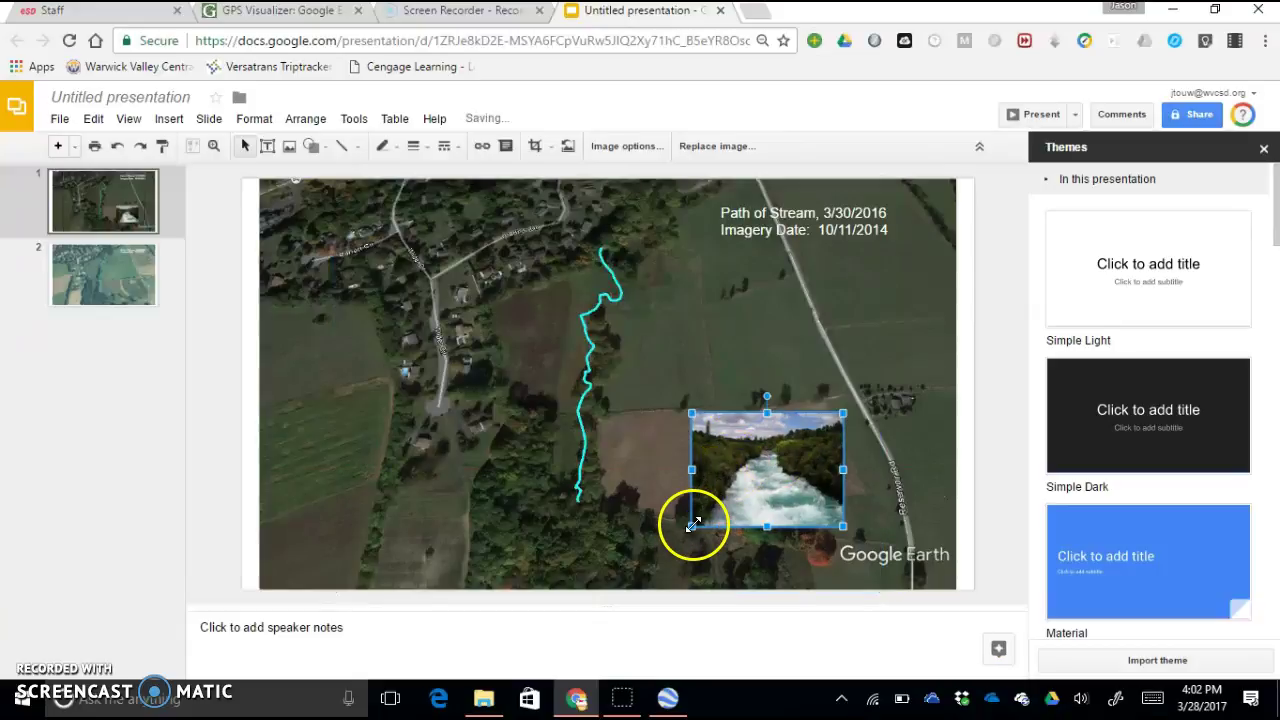
{"action": "mouse_move", "coordinate": [694, 523]}
{"action": "left_mouse_down"}
{"action": "mouse_move", "coordinate": [735, 482]}
{"action": "mouse_move", "coordinate": [692, 540]}
{"action": "left_mouse_up"}
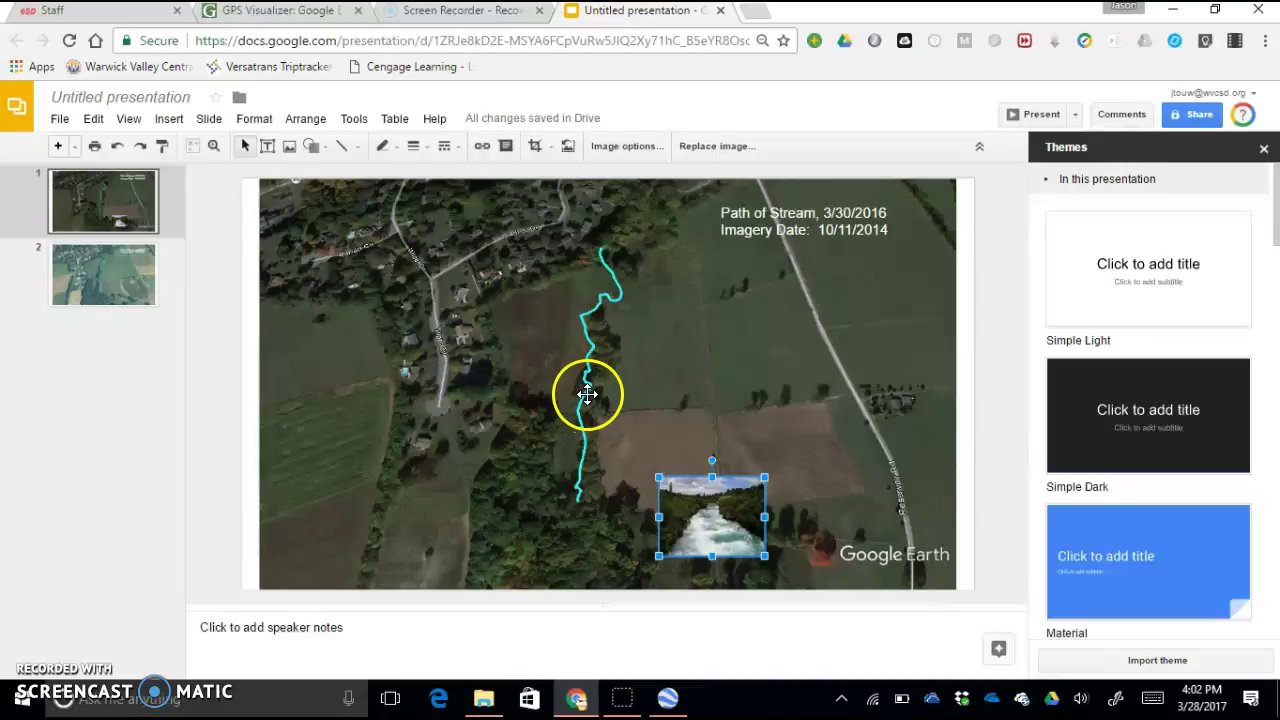
{"action": "left_click", "coordinate": [343, 147]}
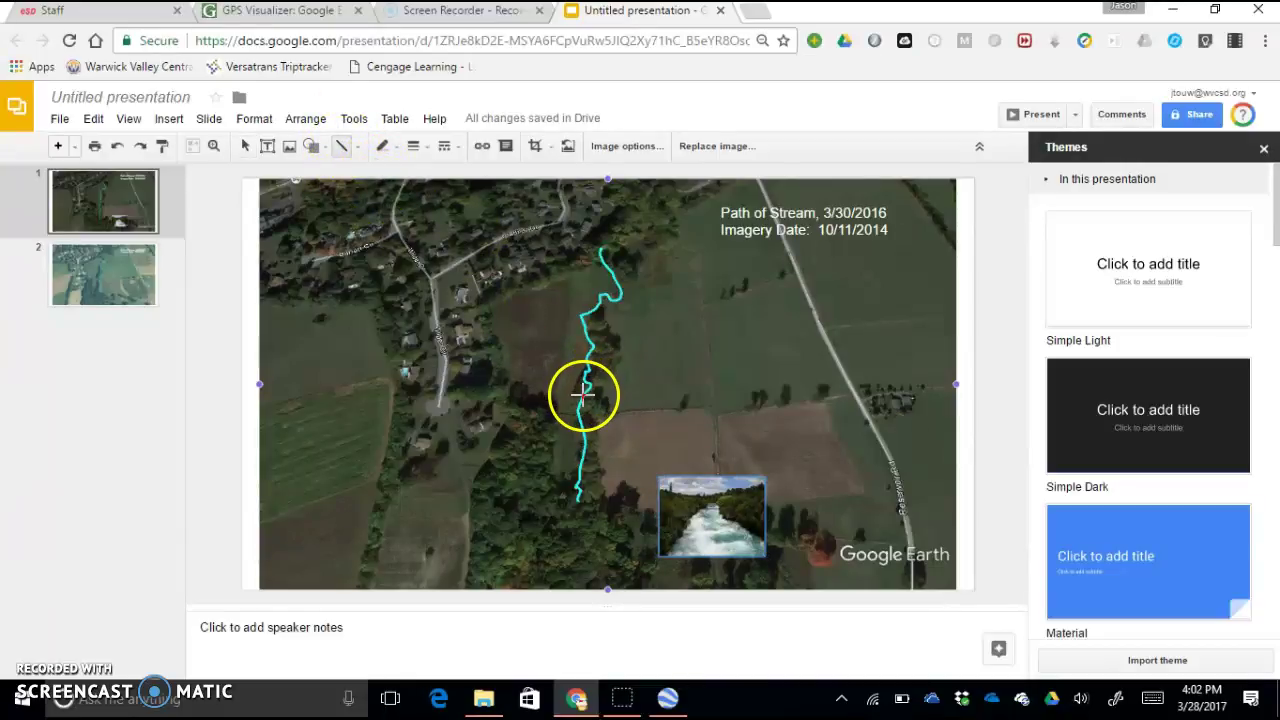
{"action": "left_click_drag", "start_coordinate": [583, 393], "coordinate": [658, 477]}
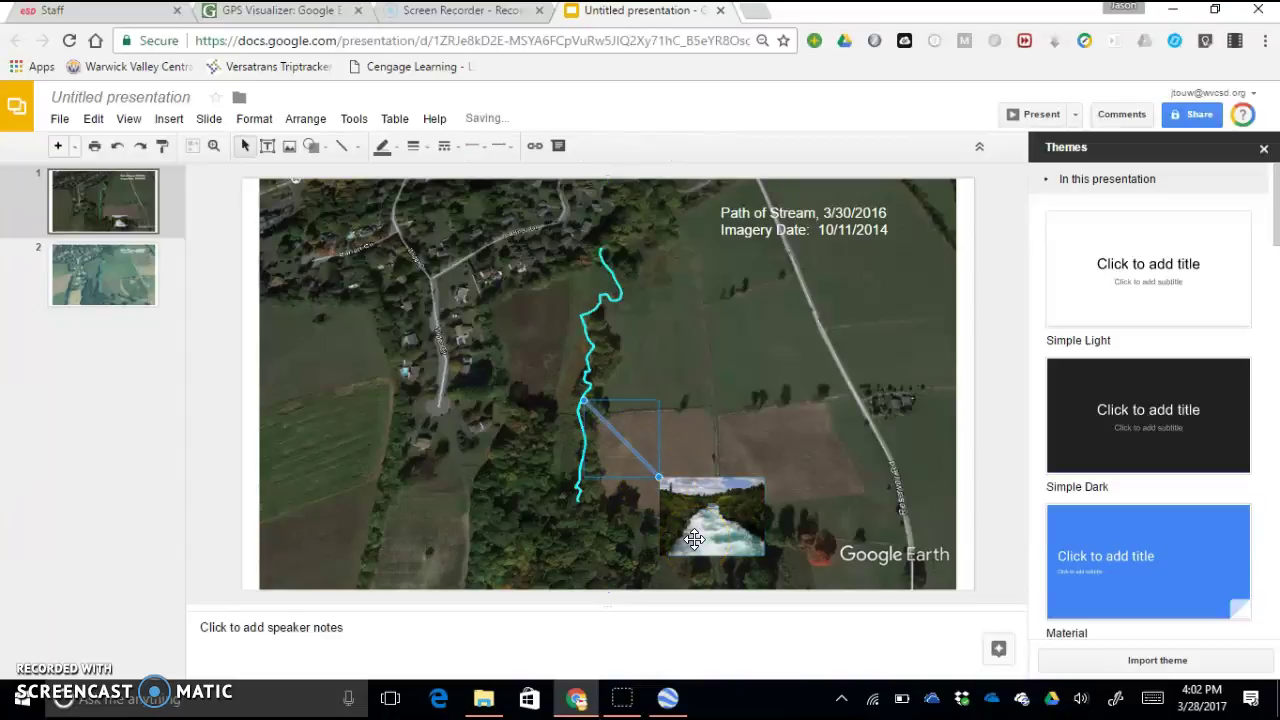